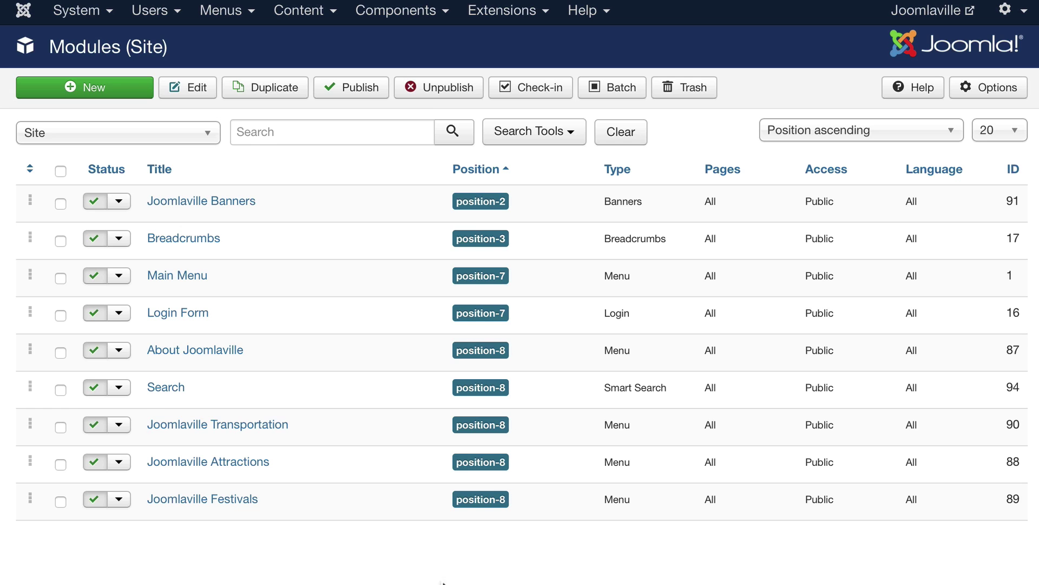
Start a new site module and scroll through the Select a Module Type list.
left_click(81, 92)
scroll(561, 317, "down", 1)
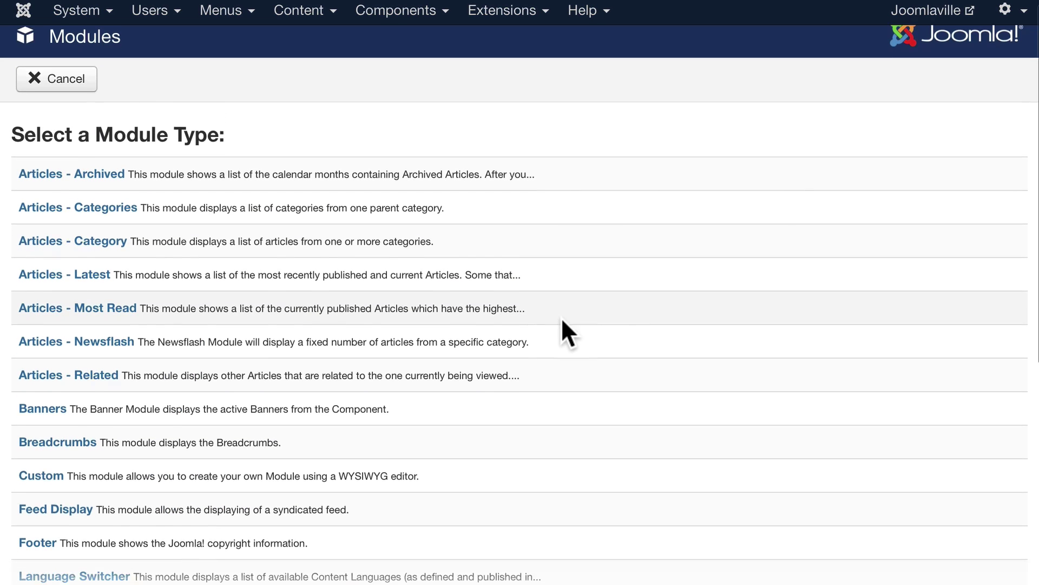
scroll(178, 180, "down", 1)
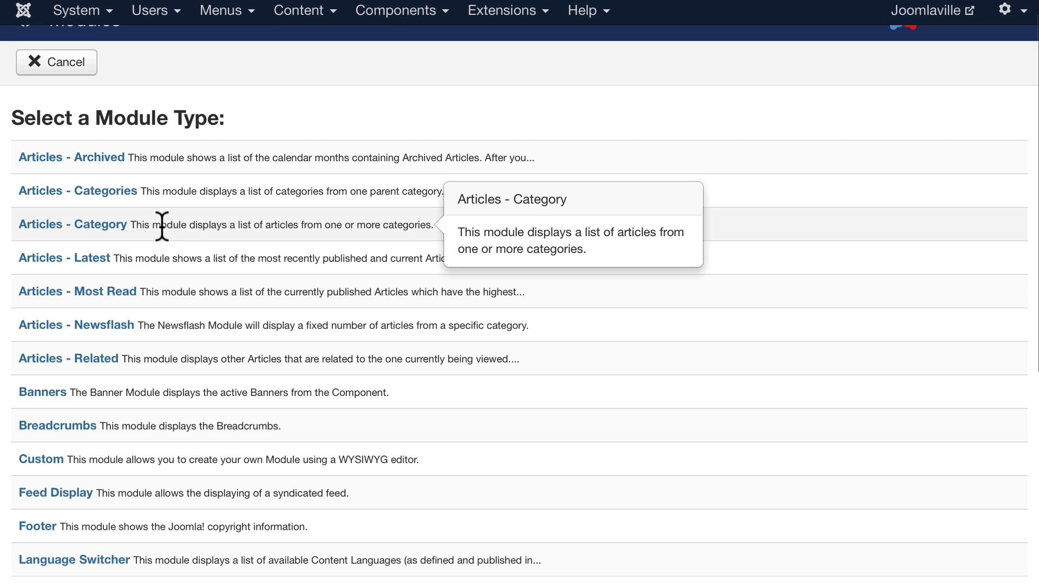
scroll(162, 226, "down", 1)
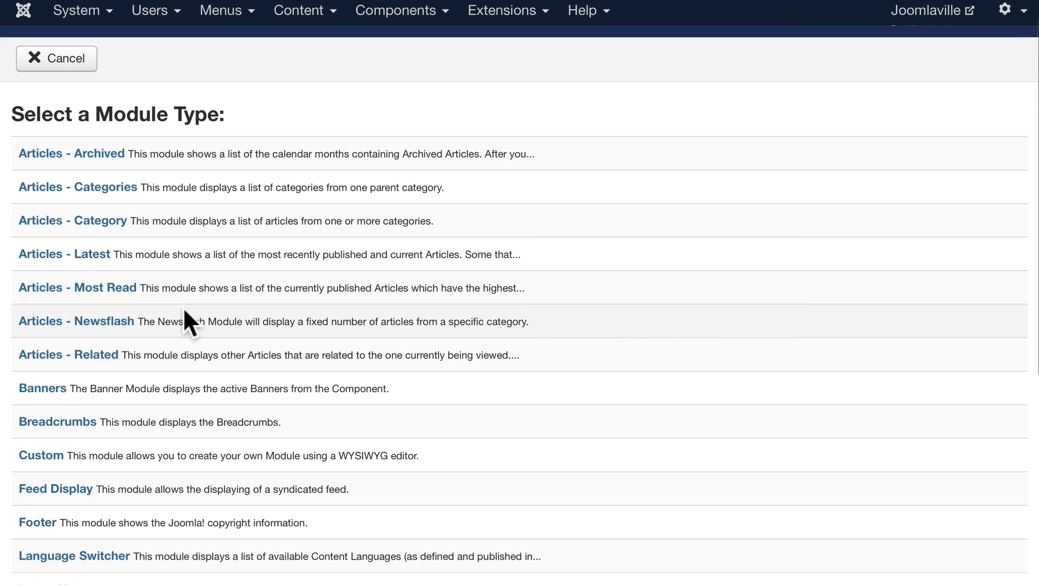
scroll(194, 344, "down", 3)
scroll(195, 348, "down", 6)
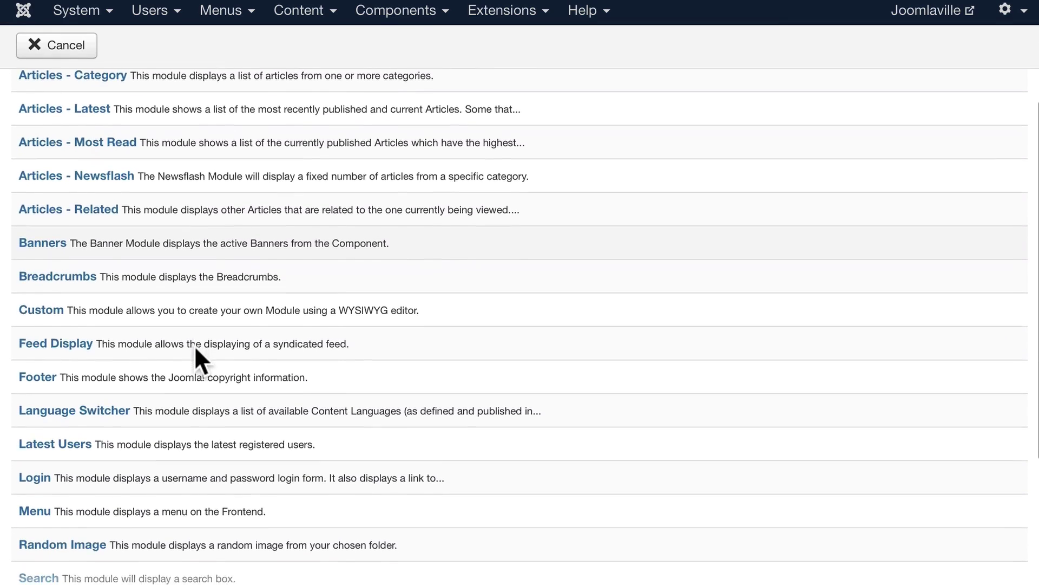
scroll(193, 345, "down", 5)
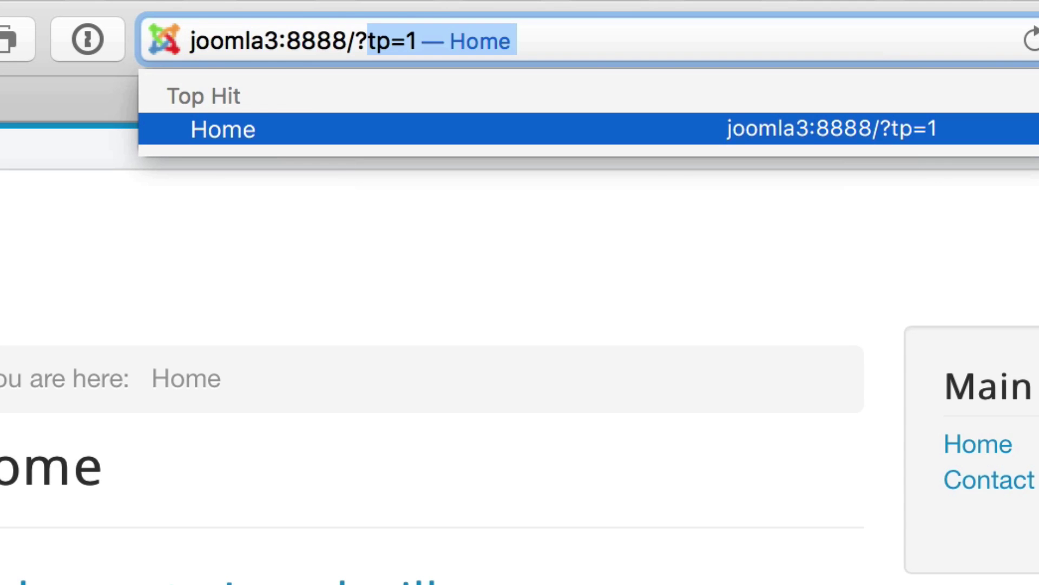
Load the front-end with ?tp=1 and scroll through the outlined module positions.
key("Return")
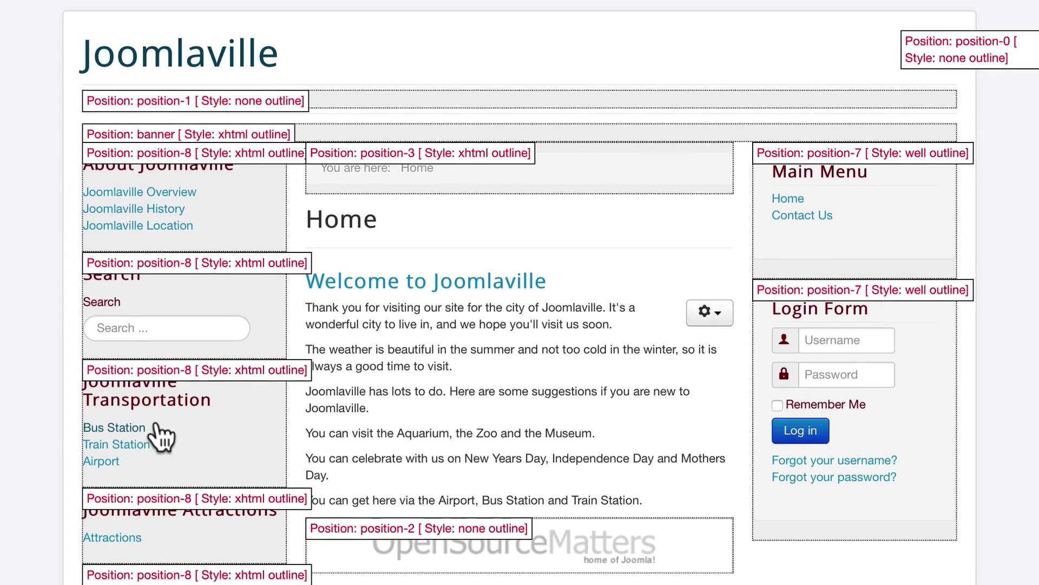
scroll(161, 443, "down", 3)
scroll(161, 414, "down", 2)
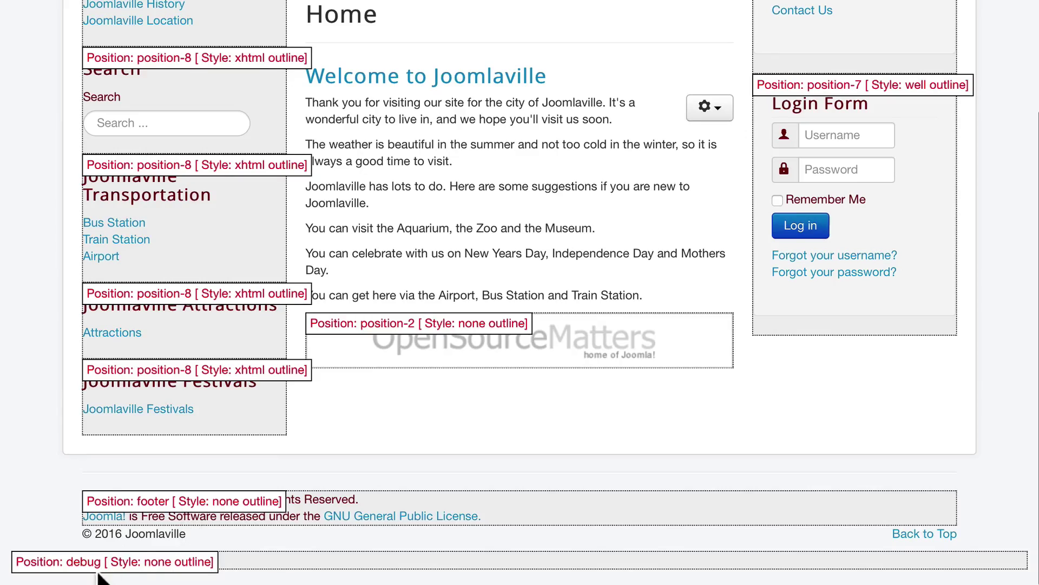
scroll(162, 575, "up", 1)
scroll(391, 475, "up", 5)
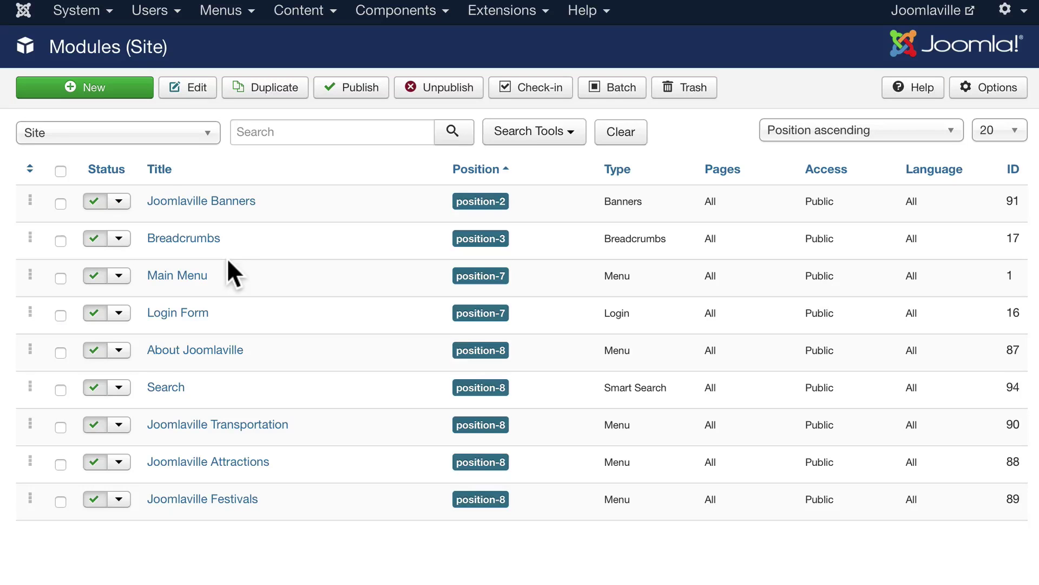
Create a new Articles - Latest module titled 'Latest Articles'.
left_click(73, 88)
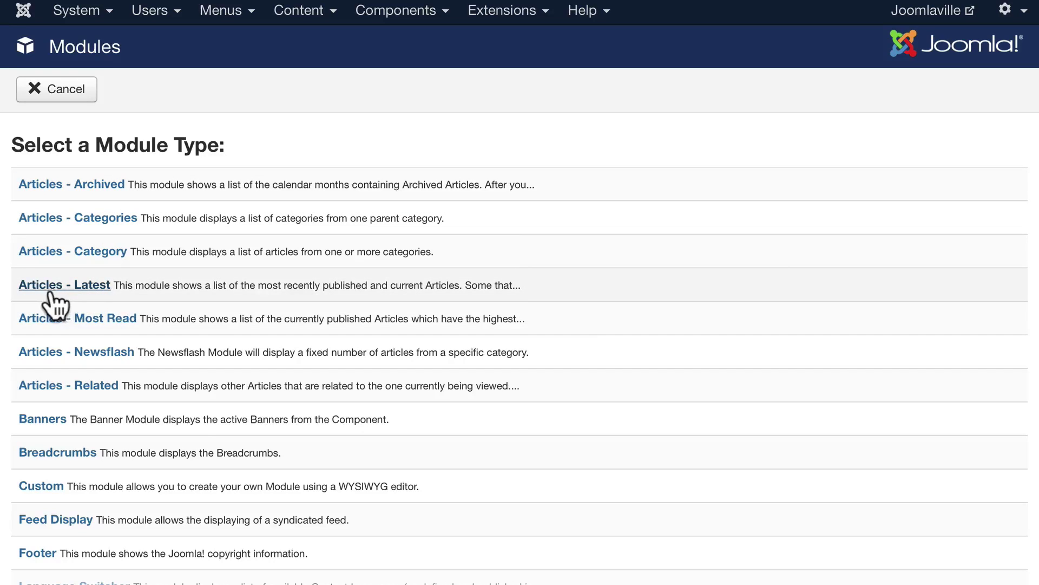
left_click(91, 284)
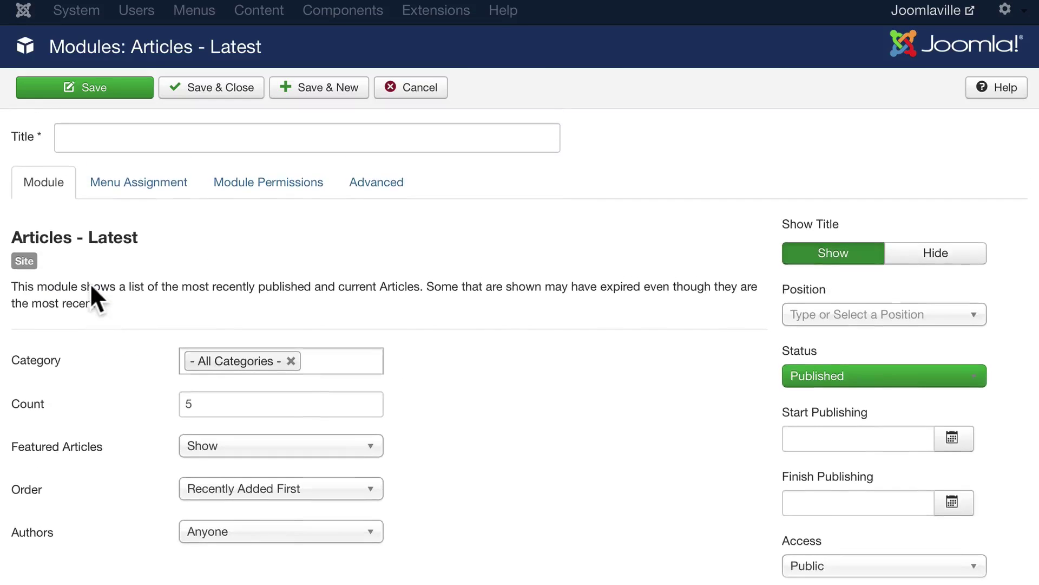
left_click(105, 143)
type("Late")
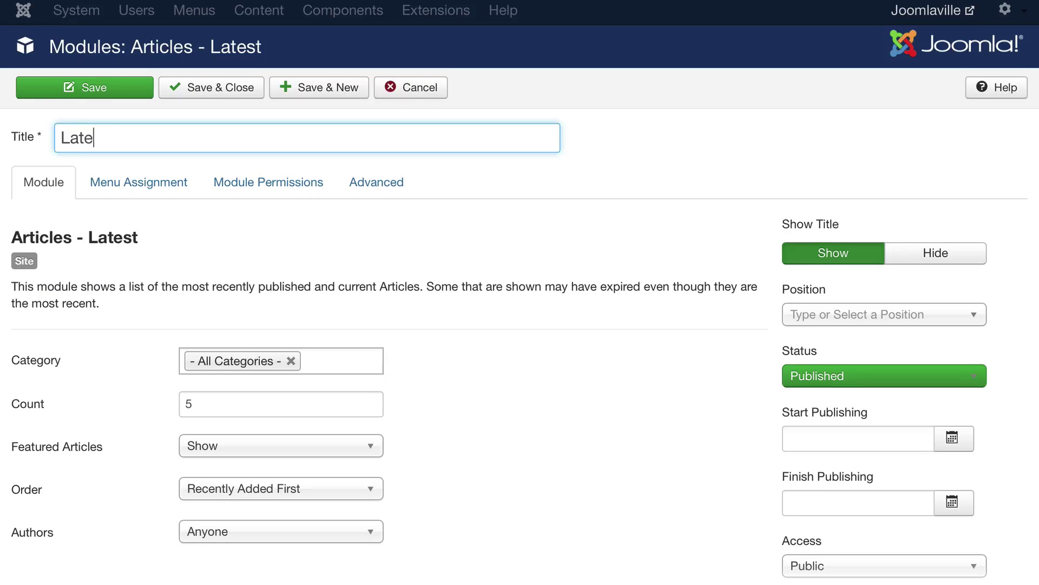
type("st Articles")
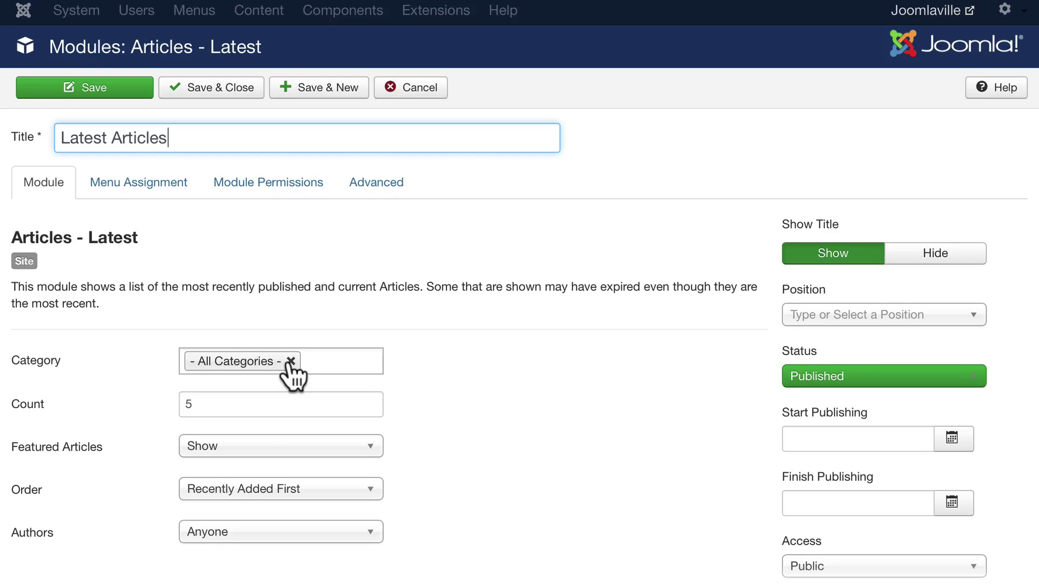
Set the module's Featured Articles option to Hide.
scroll(486, 370, "down", 3)
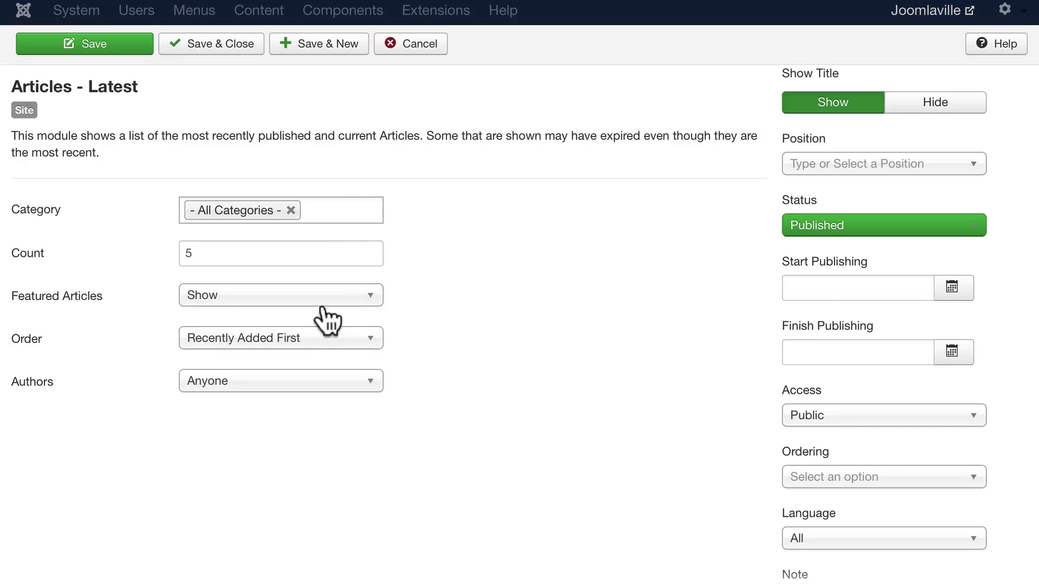
left_click(292, 306)
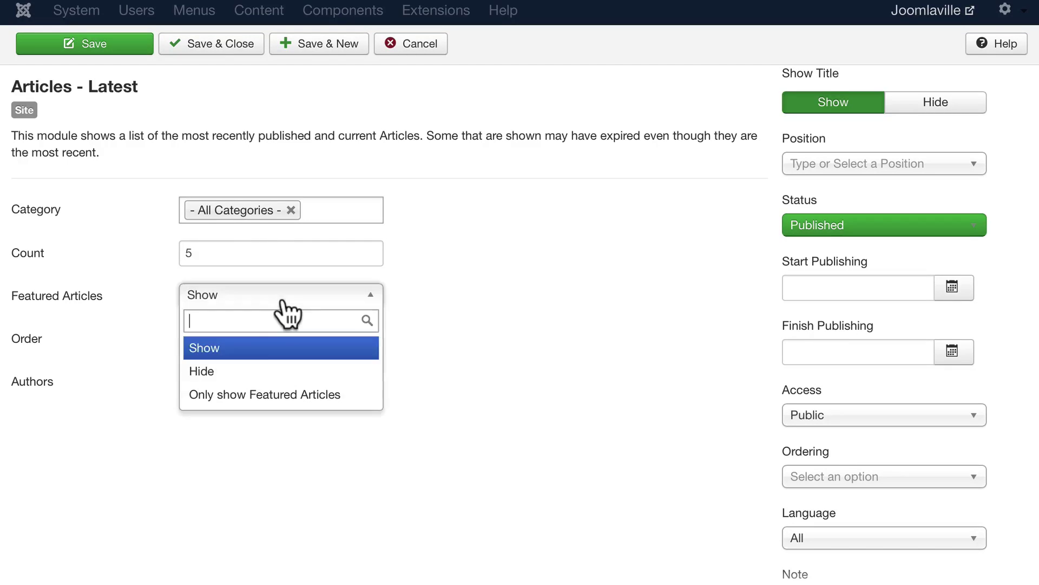
left_click(234, 373)
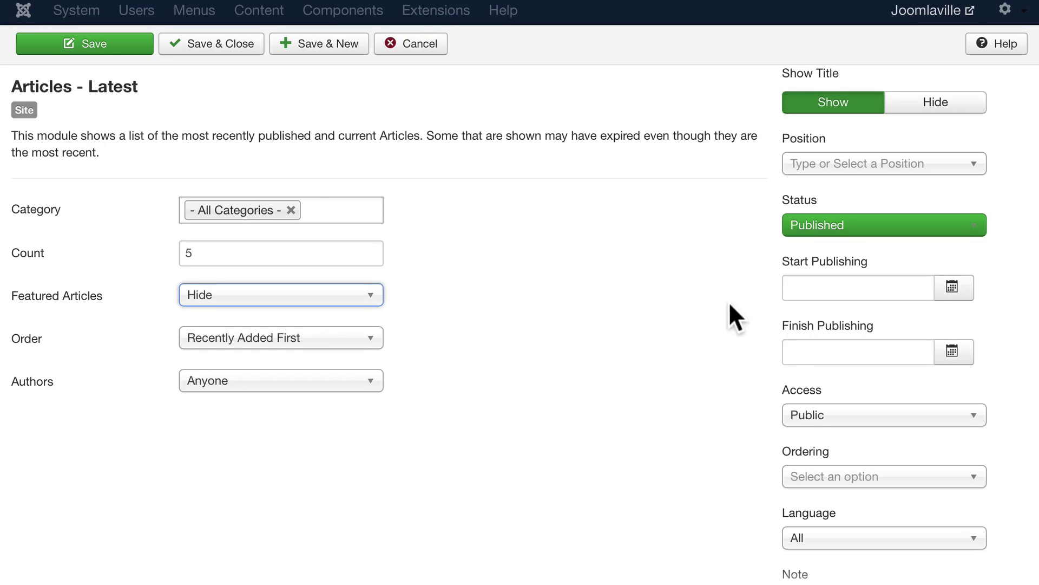
scroll(728, 301, "up", 3)
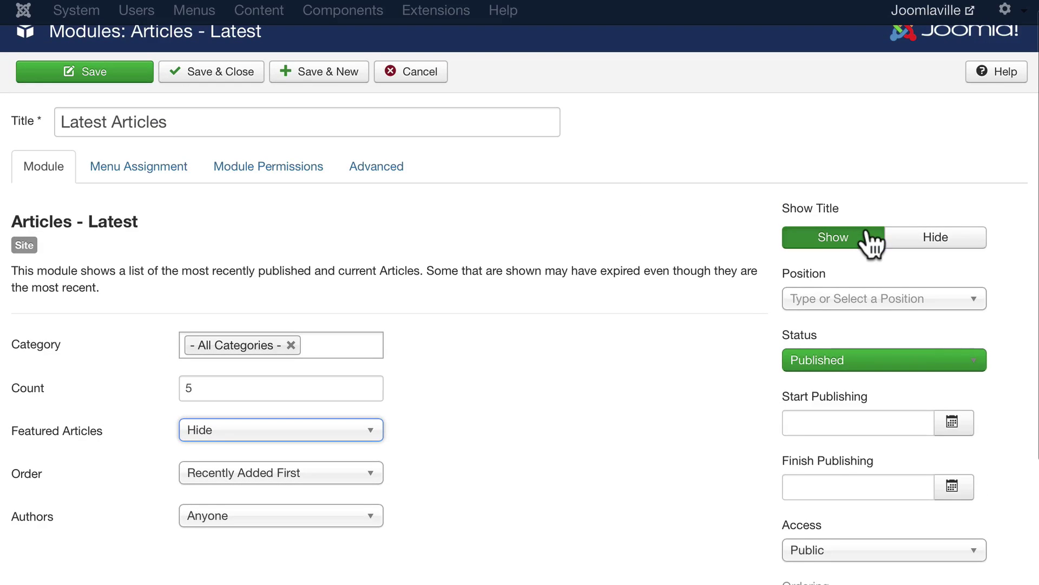
Place the Latest Articles module in Right [position-7] and save it.
left_click(820, 301)
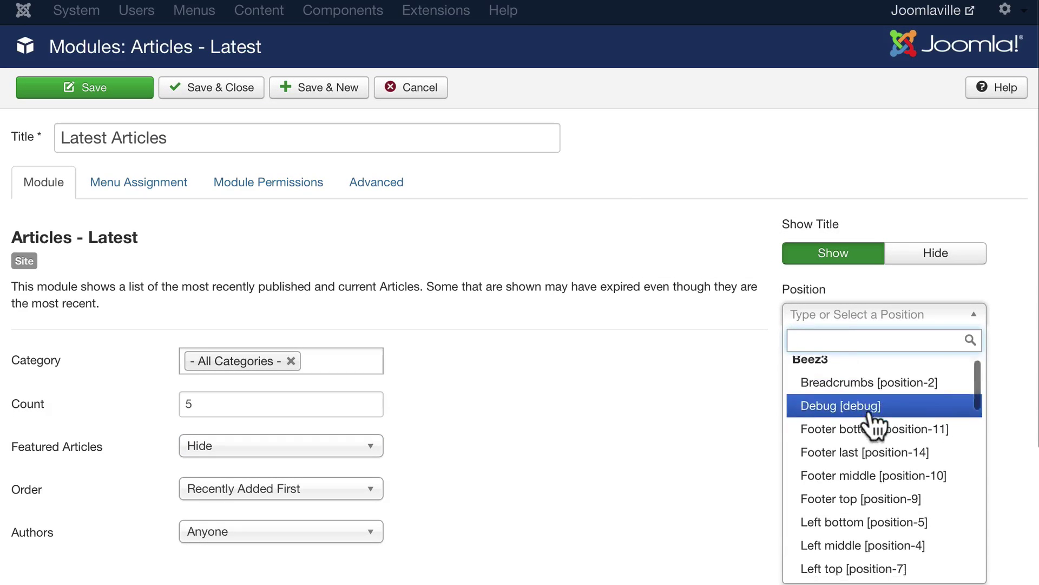
scroll(871, 422, "down", 10)
scroll(875, 425, "up", 3)
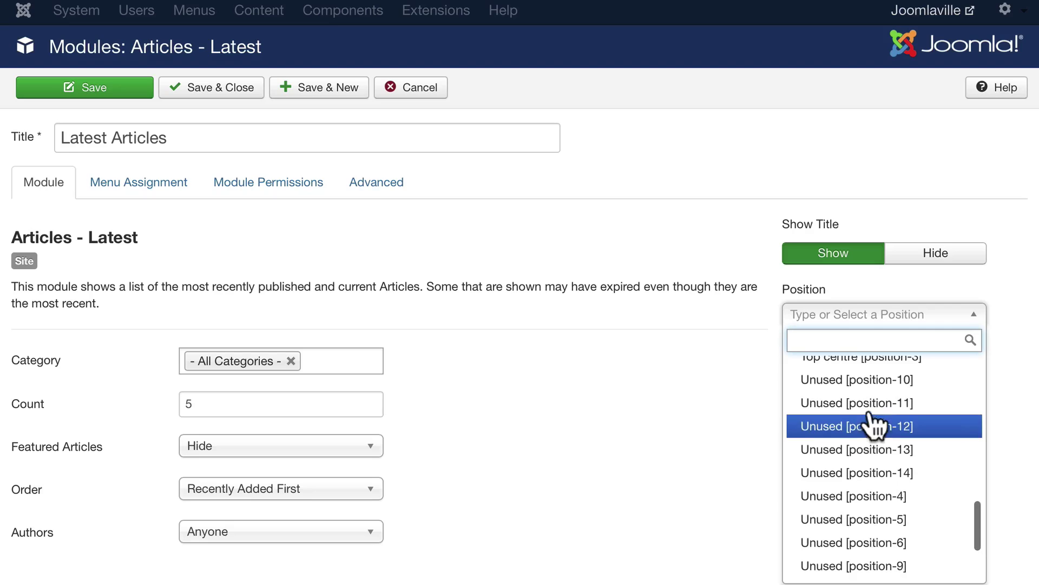
scroll(824, 430, "up", 3)
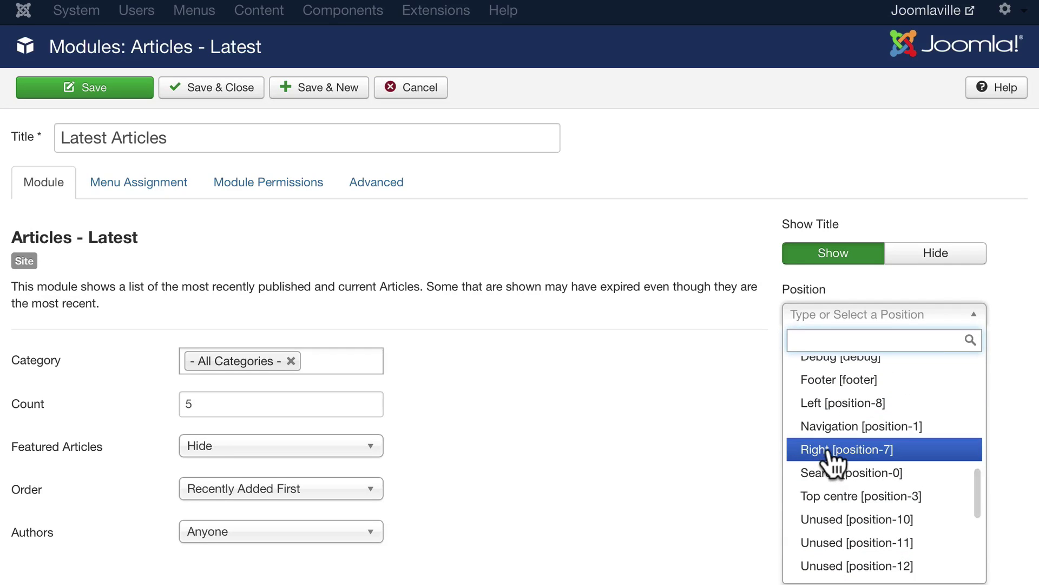
left_click(827, 453)
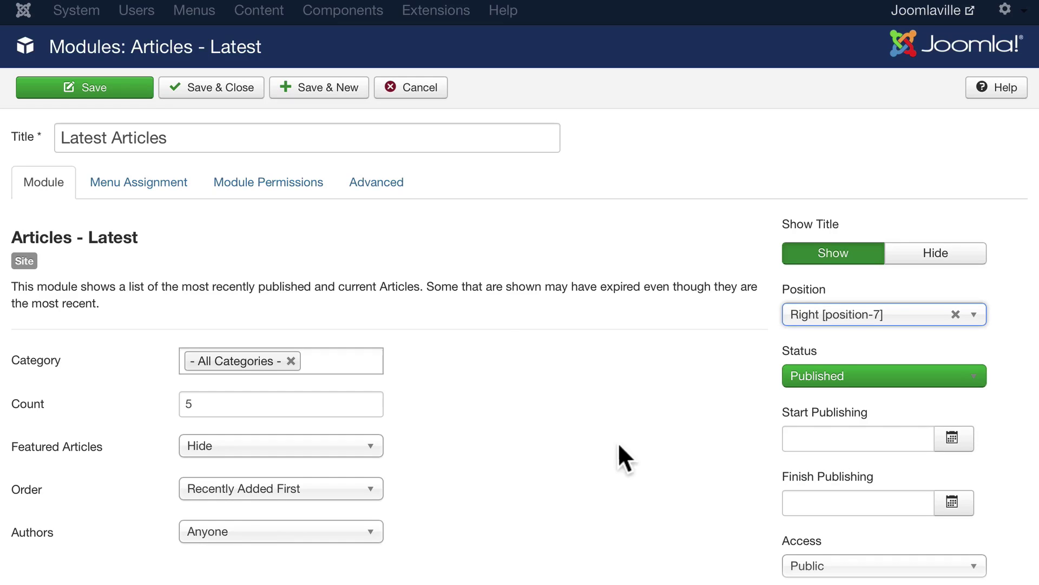
left_click(87, 89)
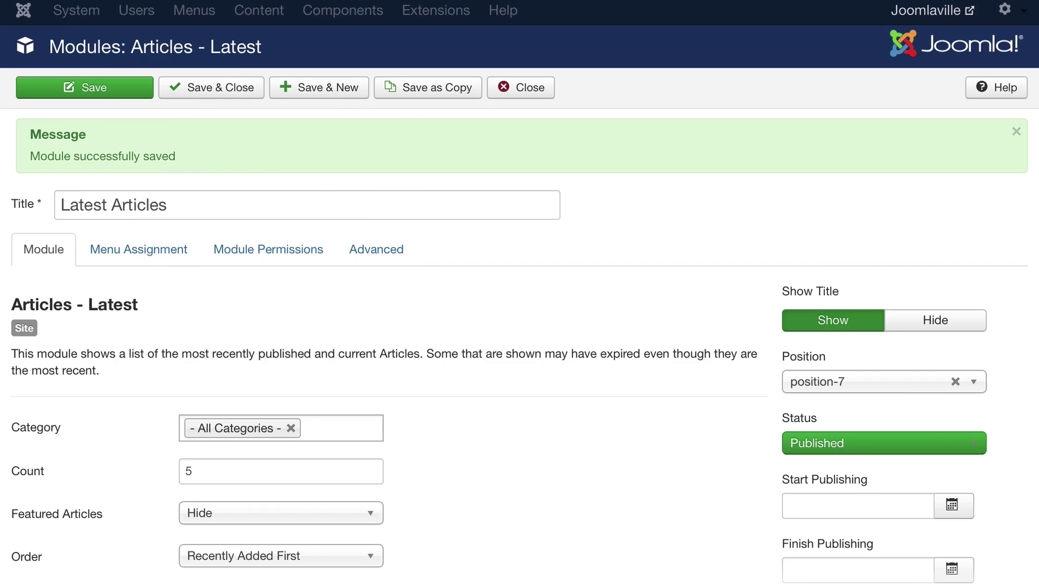
left_click(324, 2)
Assign Latest Articles only to the Main Menu's Home page and save.
left_click(136, 251)
left_click(295, 304)
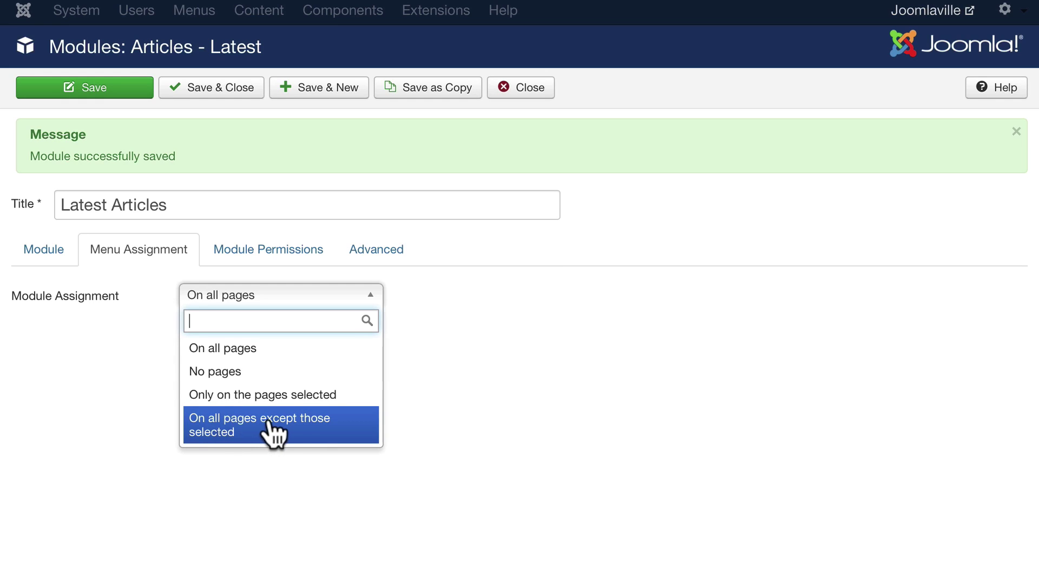
left_click(225, 395)
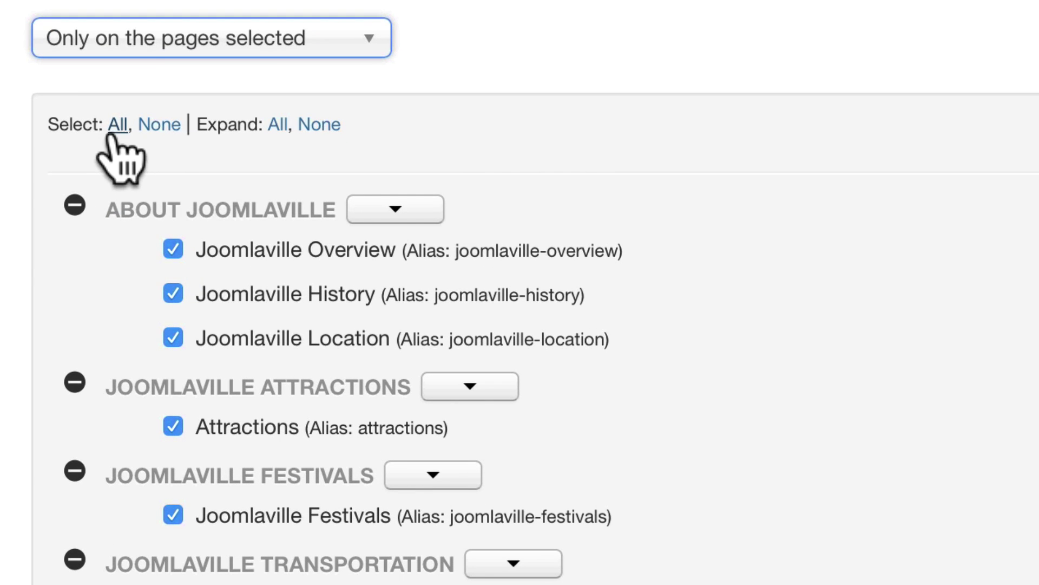
left_click(162, 125)
scroll(66, 224, "down", 3)
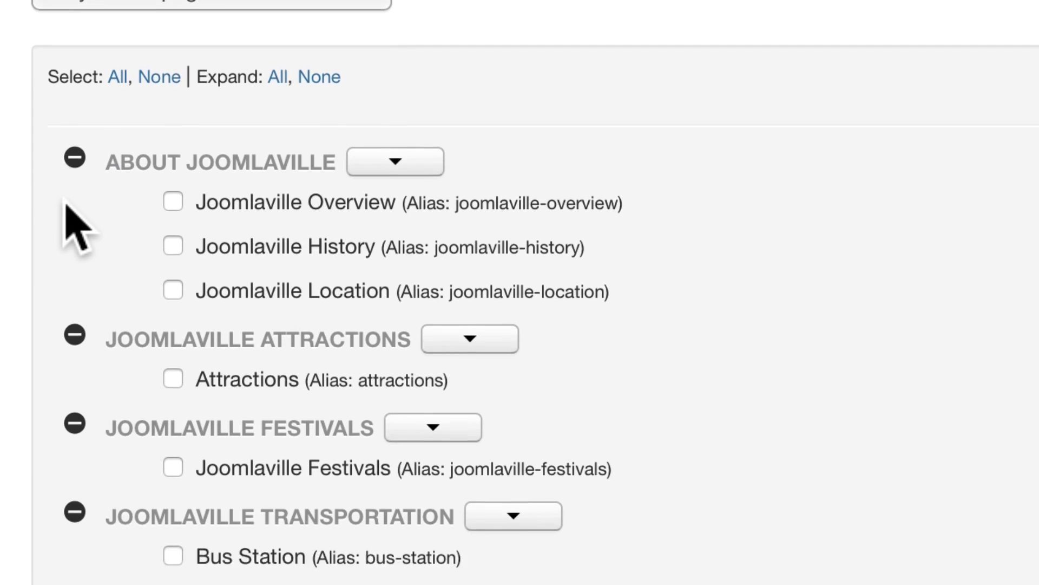
scroll(75, 225, "down", 2)
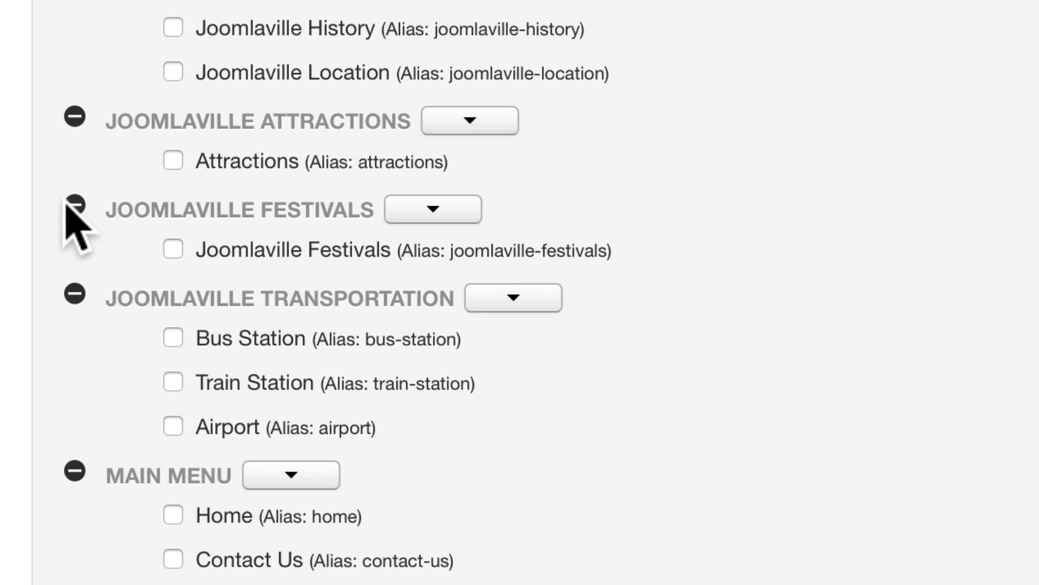
scroll(70, 220, "down", 1)
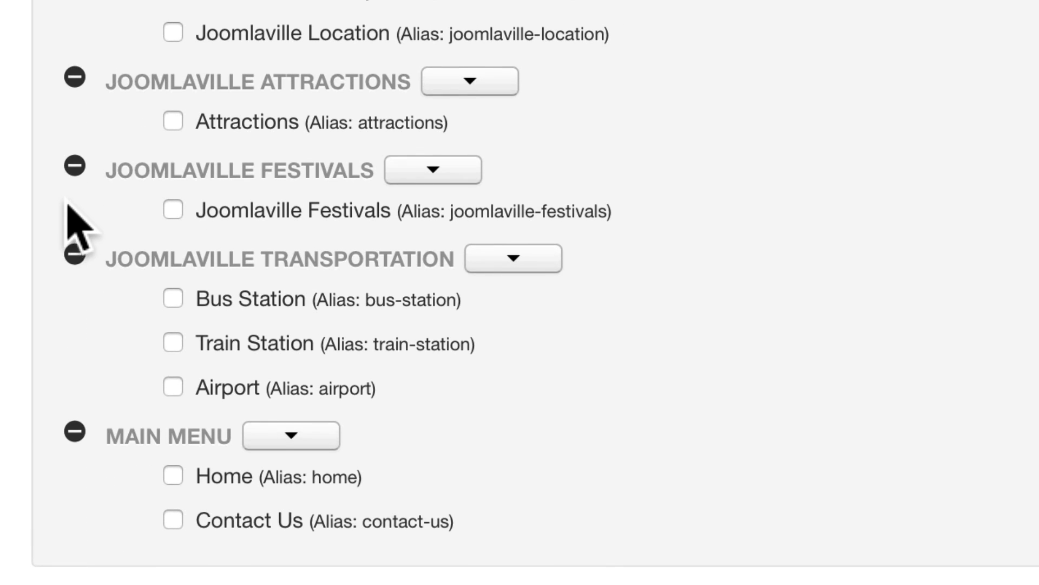
left_click(173, 480)
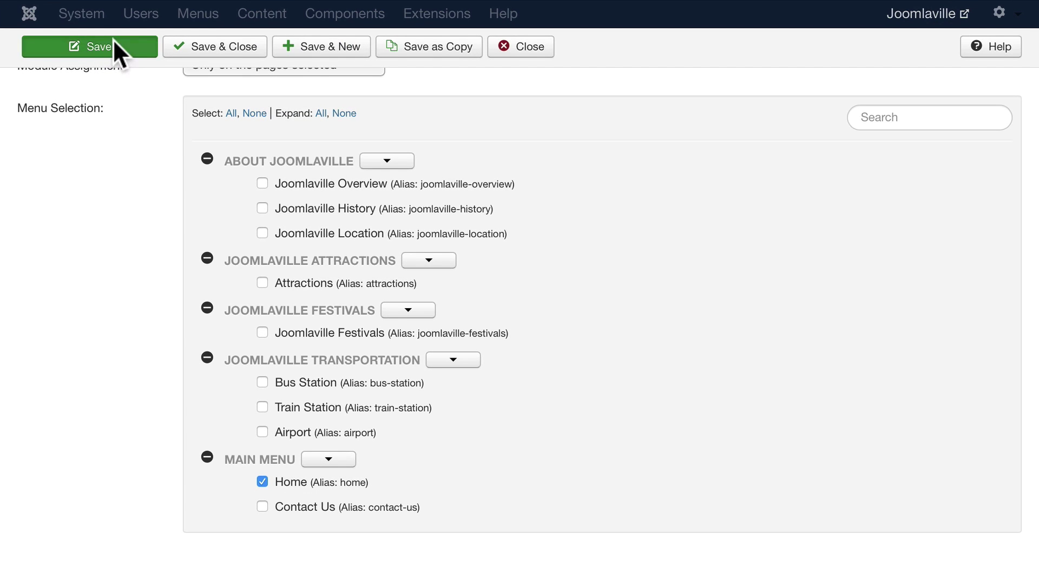
left_click(114, 48)
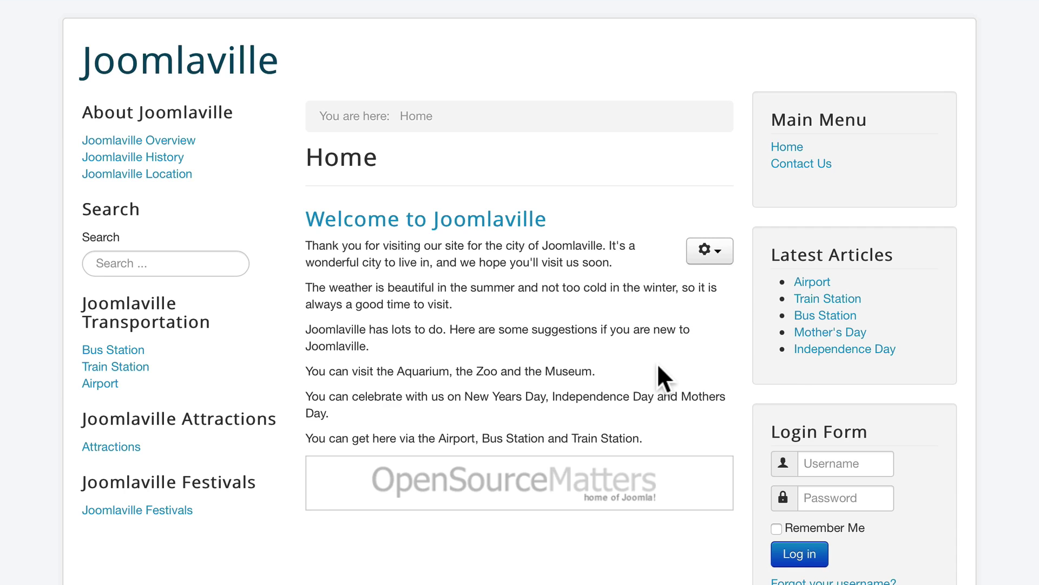
Open the Train Station article from Latest Articles to confirm the module is absent there.
left_click(828, 299)
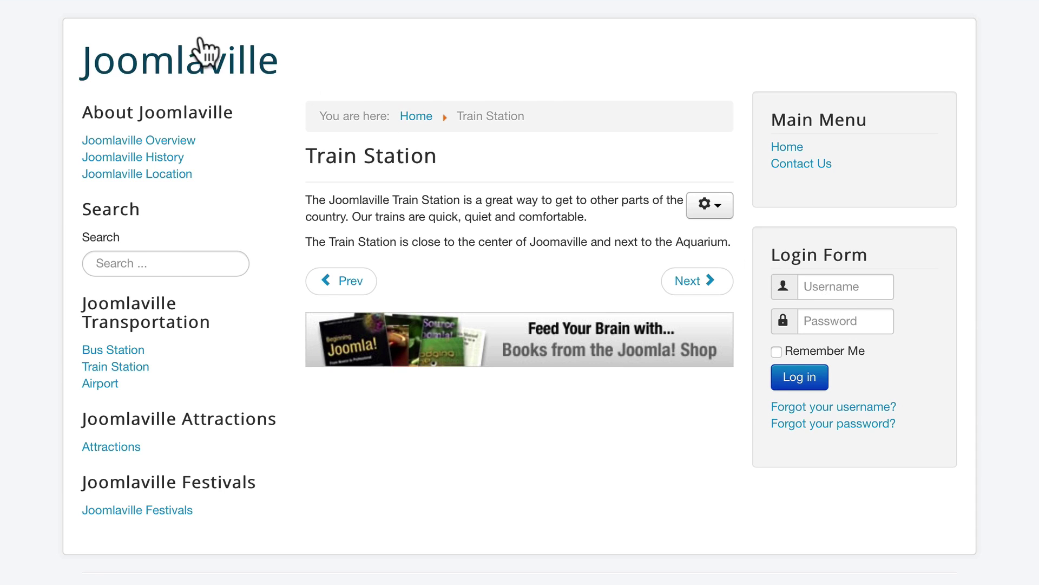
left_click(62, 5)
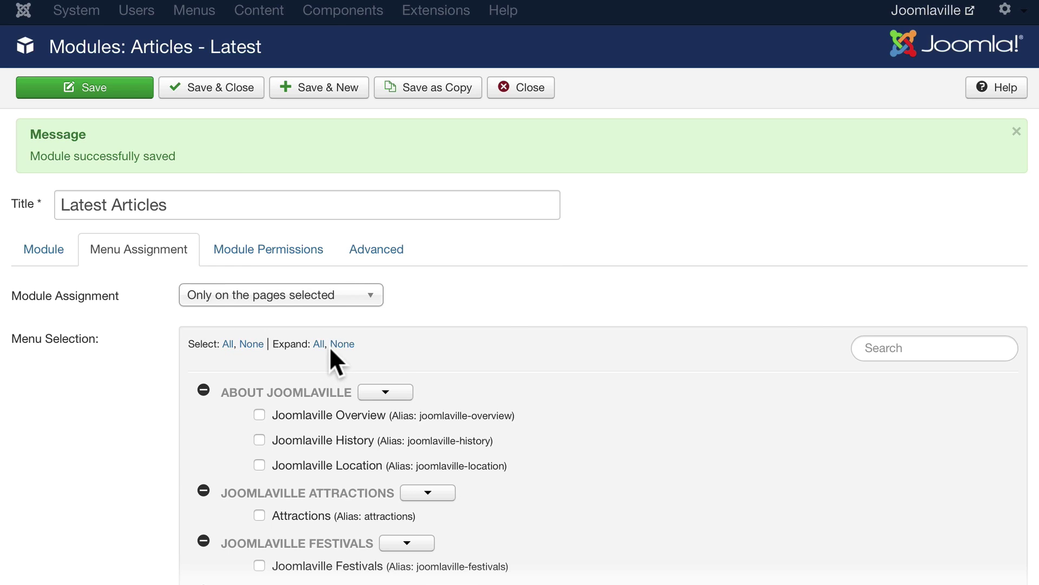
Review the Permissions and Advanced tabs, keeping header tag h3 and the Default layout.
left_click(259, 248)
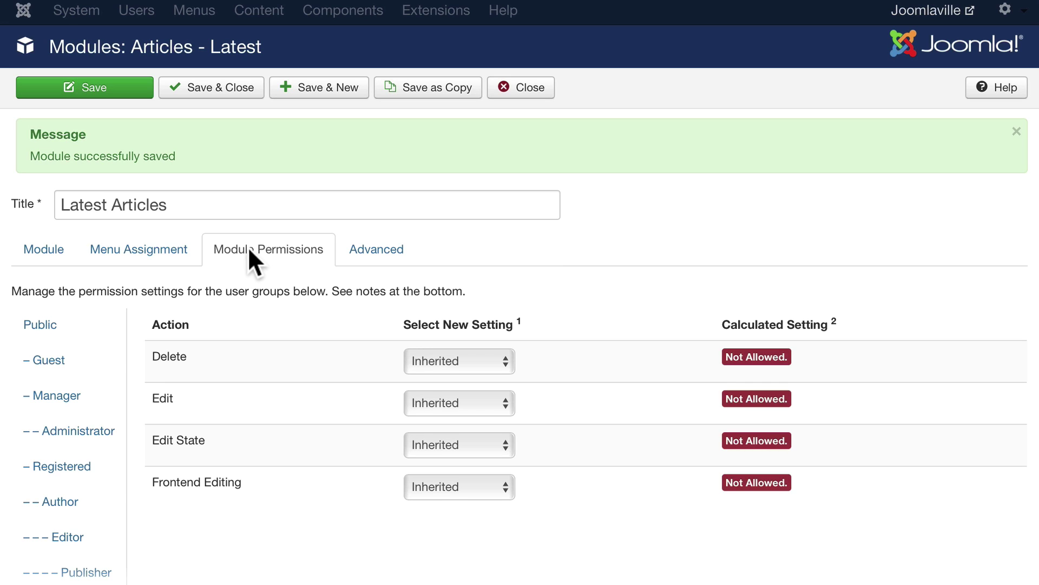
left_click(386, 251)
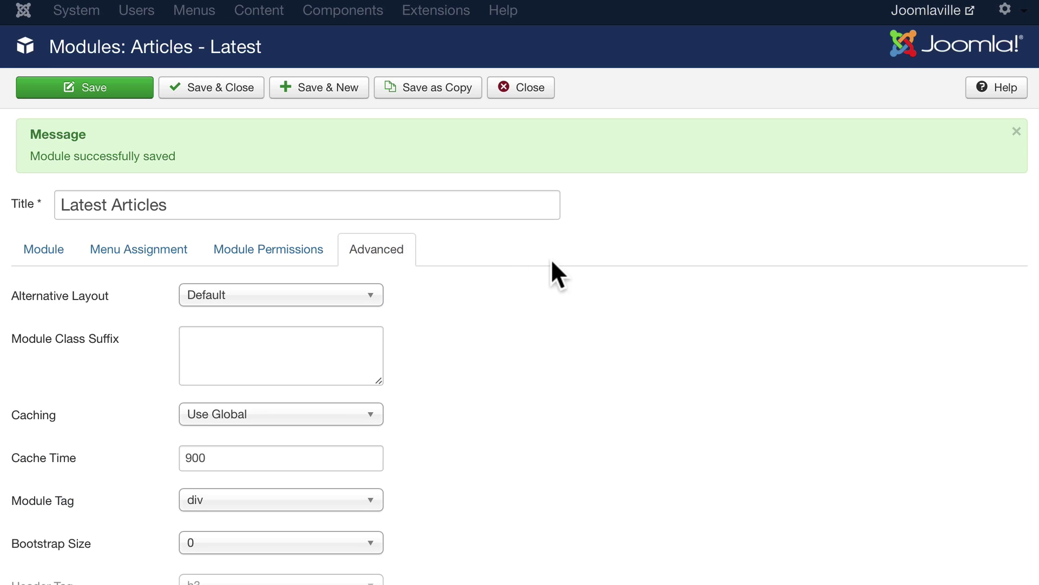
scroll(550, 258, "down", 5)
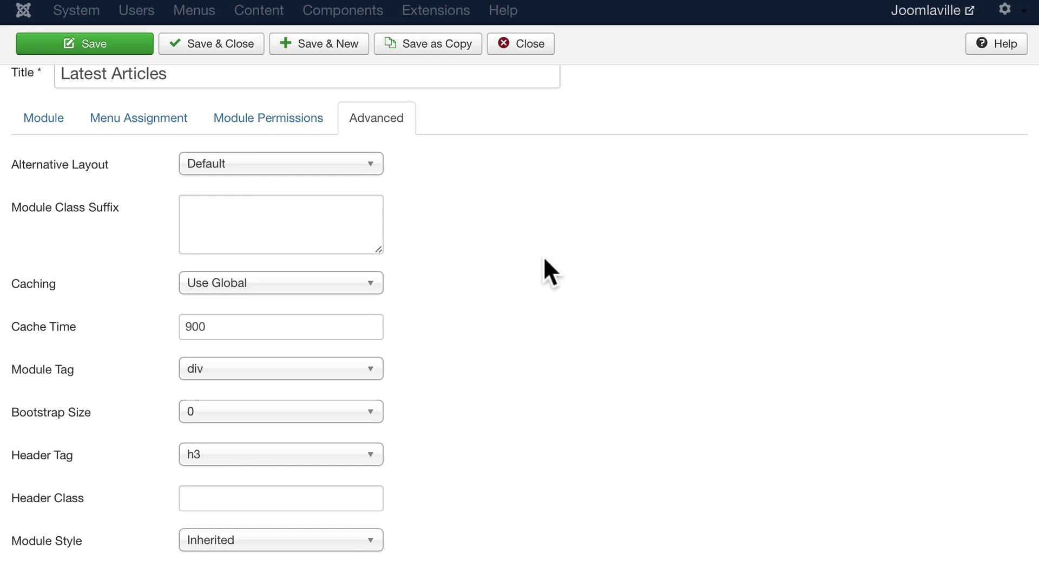
mouse_move(24, 217)
left_click(222, 453)
left_click(221, 452)
left_click(340, 169)
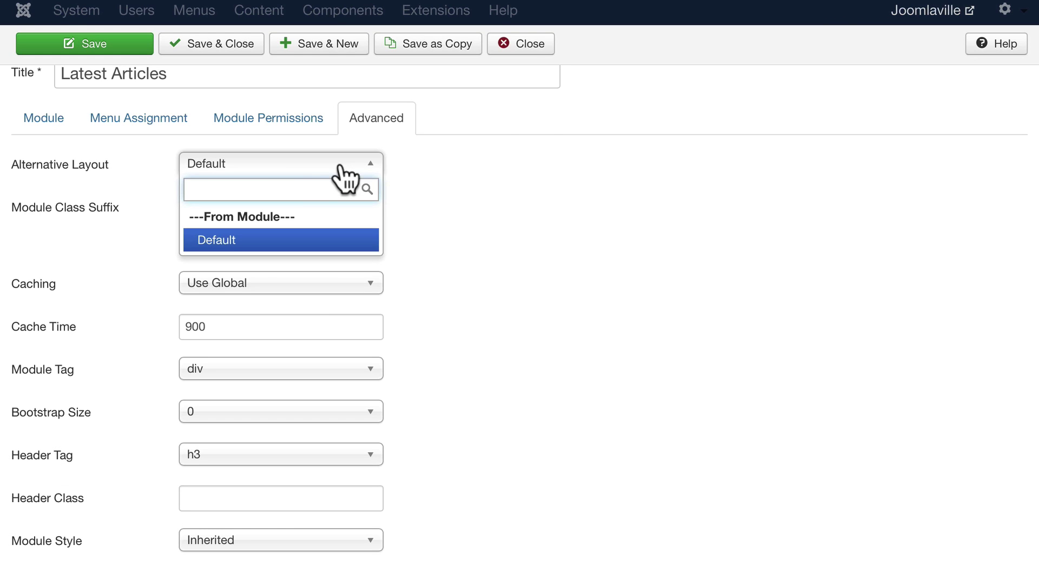
left_click(425, 177)
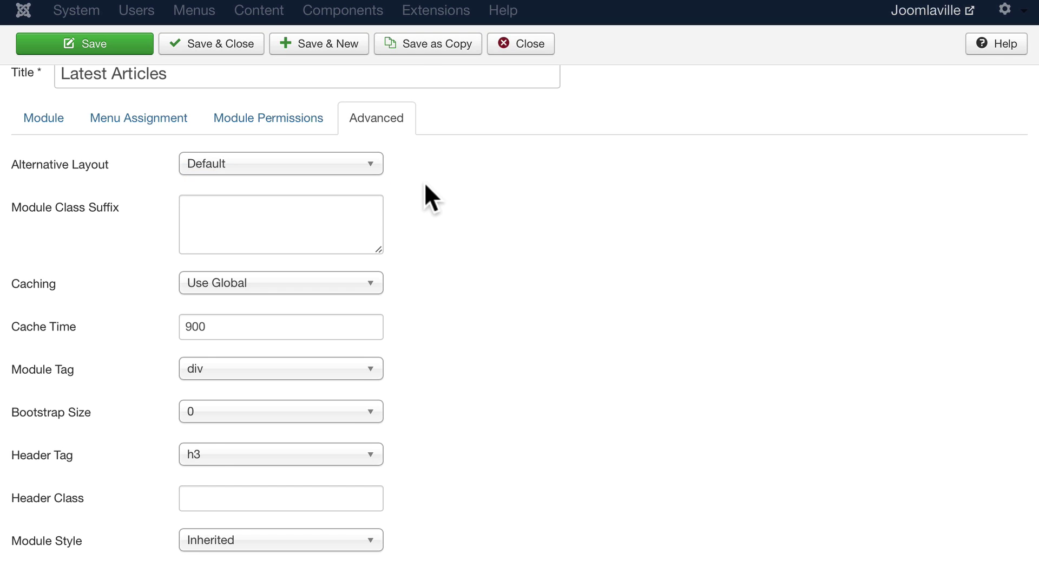
Return to the Module tab and save the Latest Articles module.
left_click(44, 118)
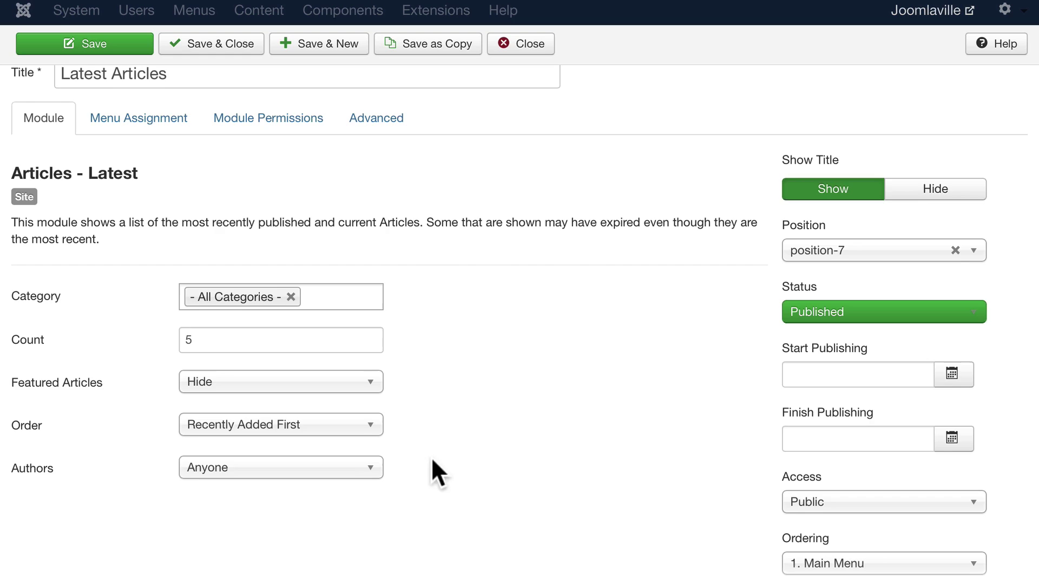
scroll(628, 430, "down", 3)
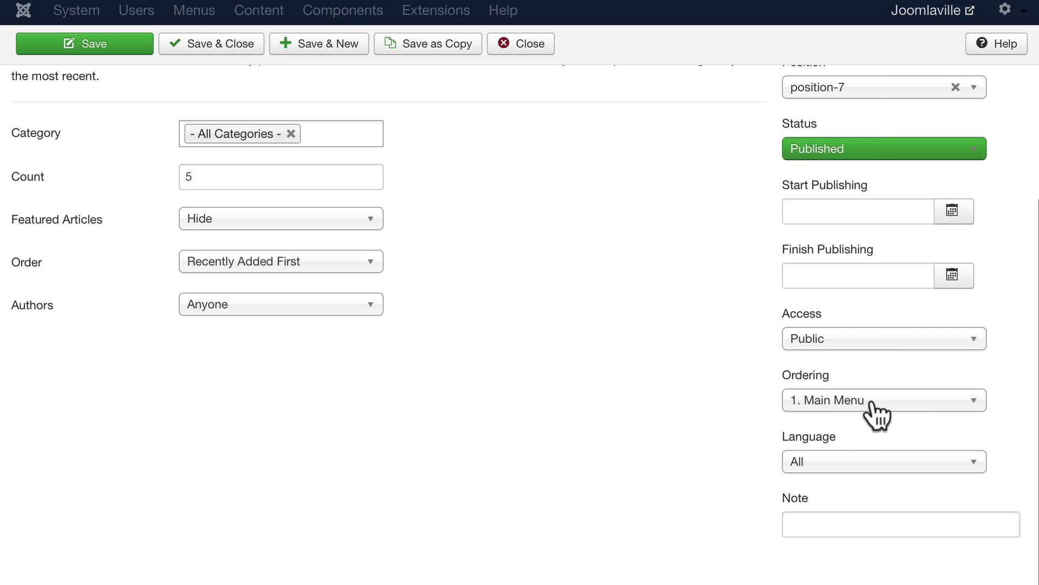
key("ctrl+s")
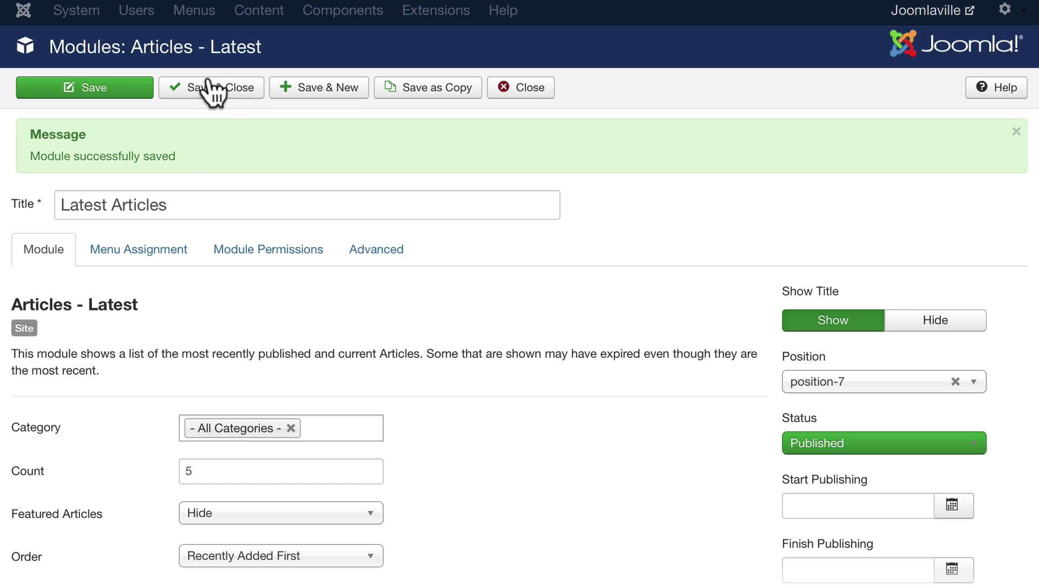
Filter the module list to position-7 and drag Latest Articles below Login Form.
left_click(219, 94)
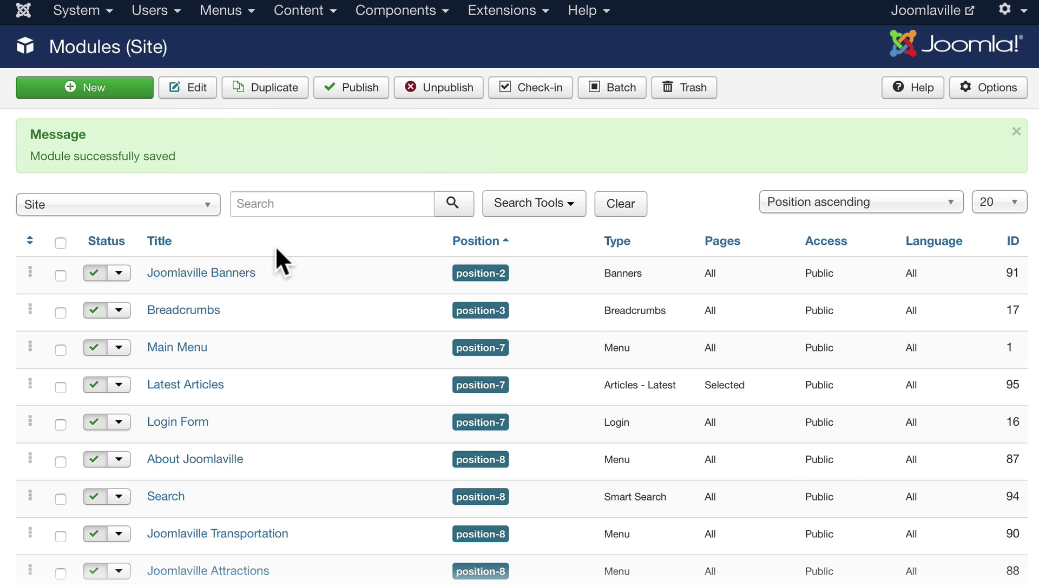
left_click(547, 211)
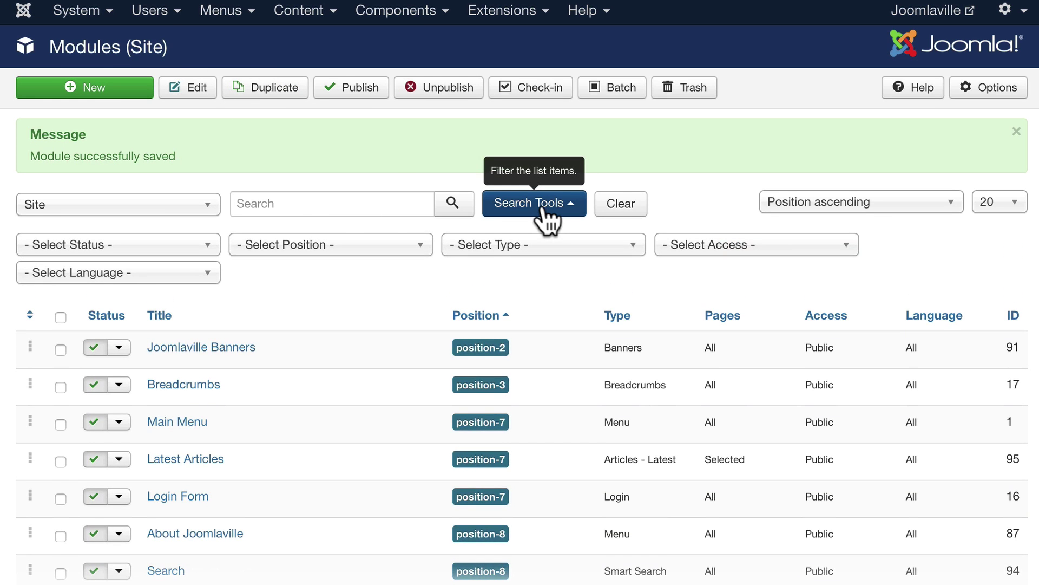
left_click(344, 249)
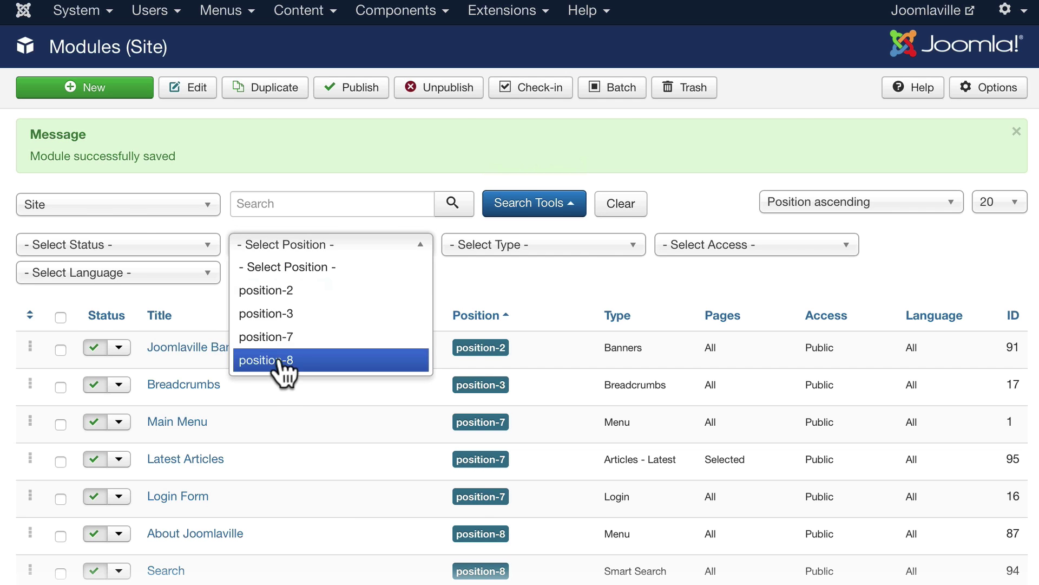
left_click(271, 336)
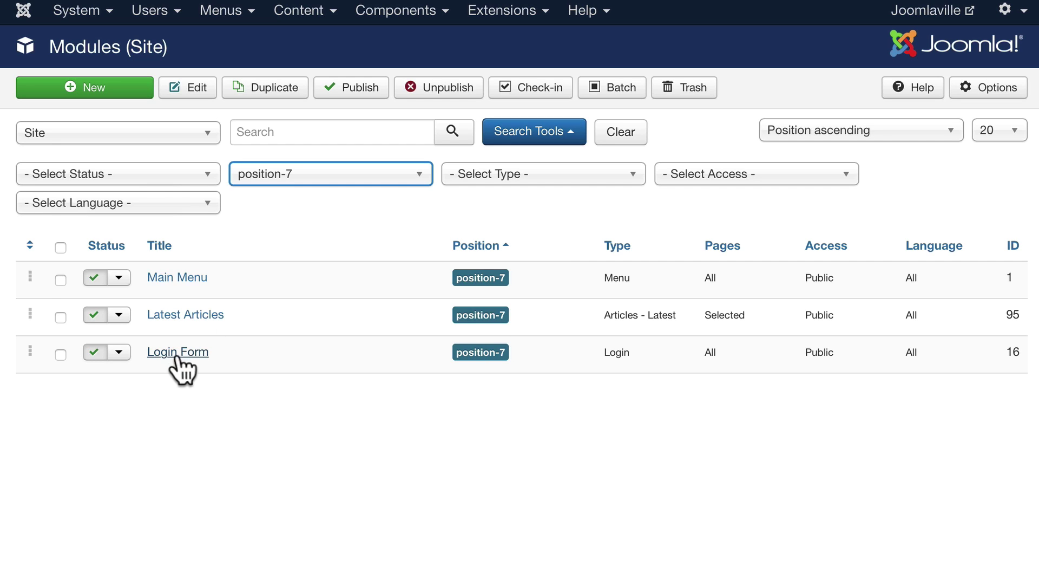
left_click(30, 245)
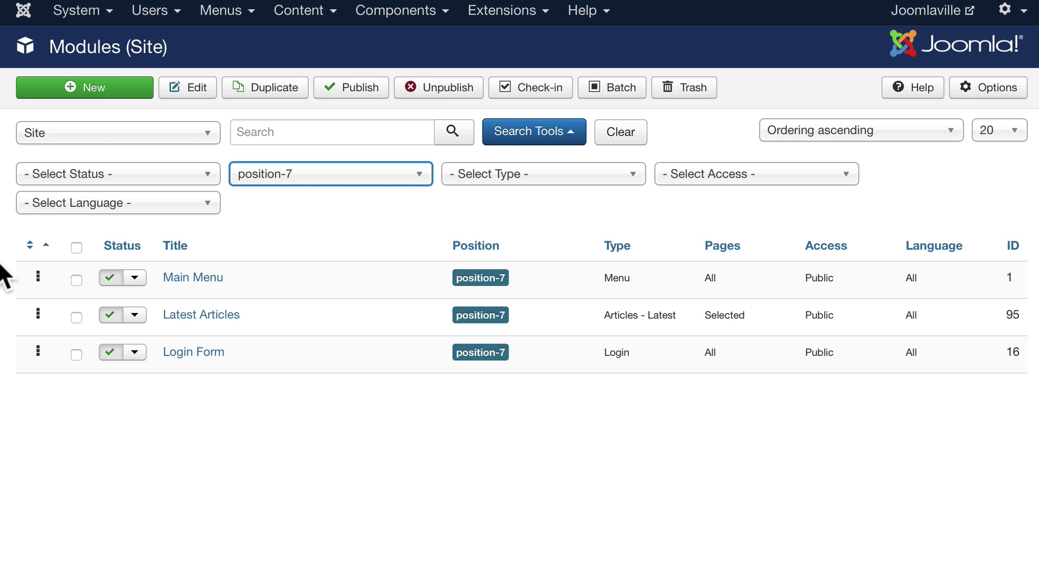
left_click_drag(31, 317, 40, 378)
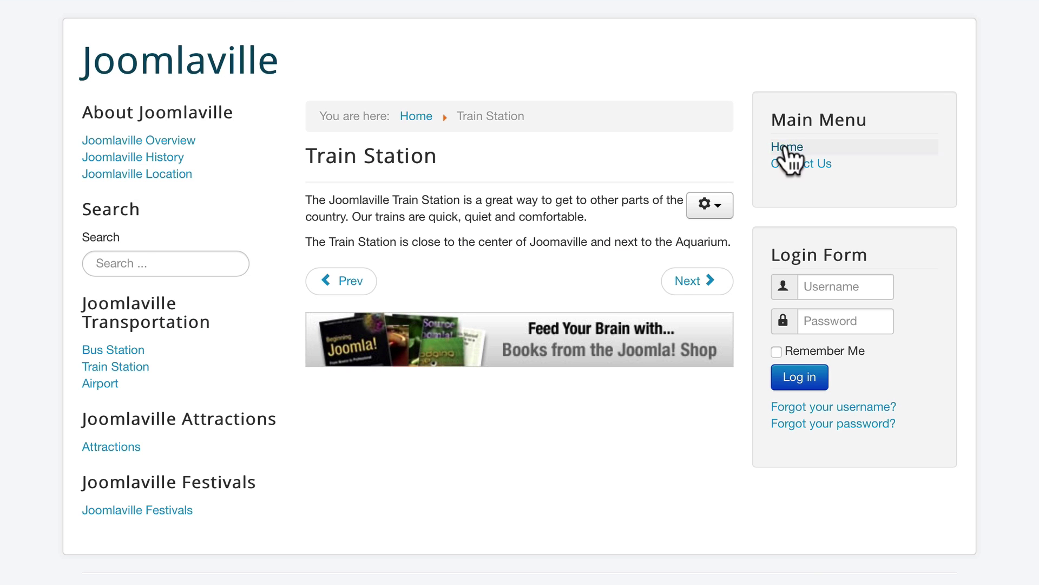
View the Home page sidebar showing Latest Articles beneath Login Form.
left_click(786, 148)
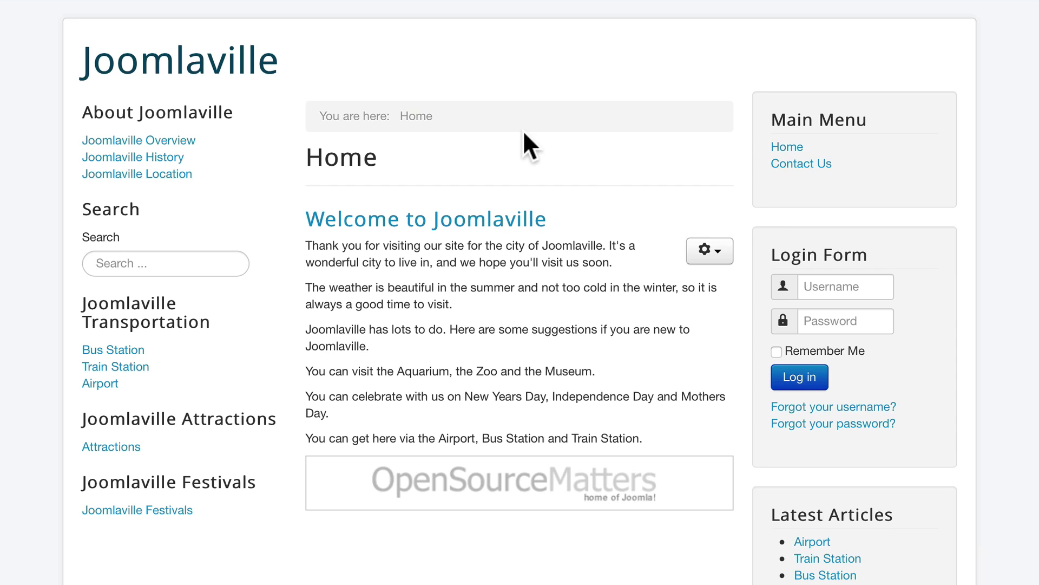
scroll(777, 230, "down", 3)
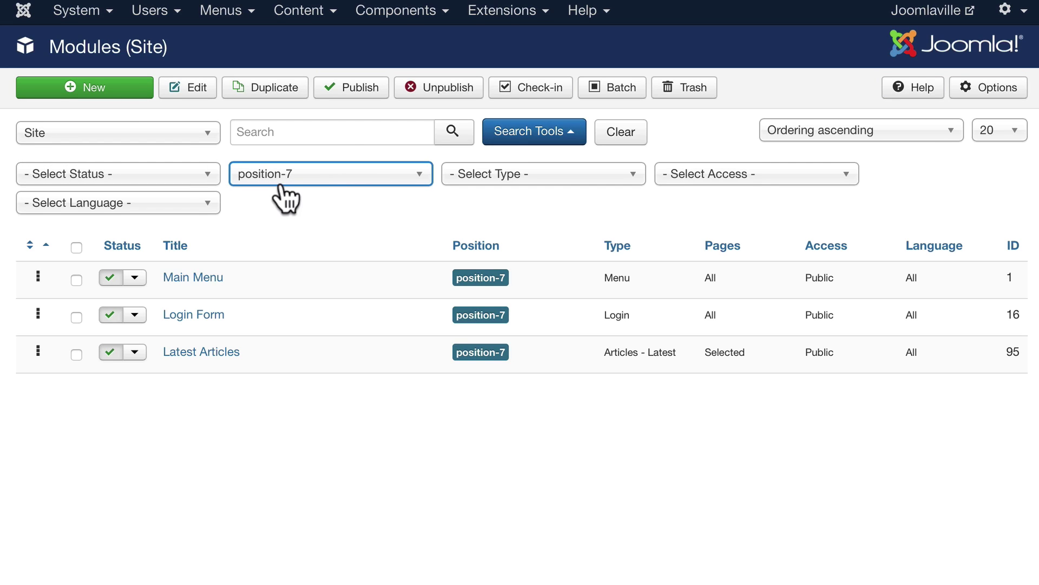
Create an Articles - Most Read module titled 'Most Read Articles' with featured articles hidden.
left_click(102, 84)
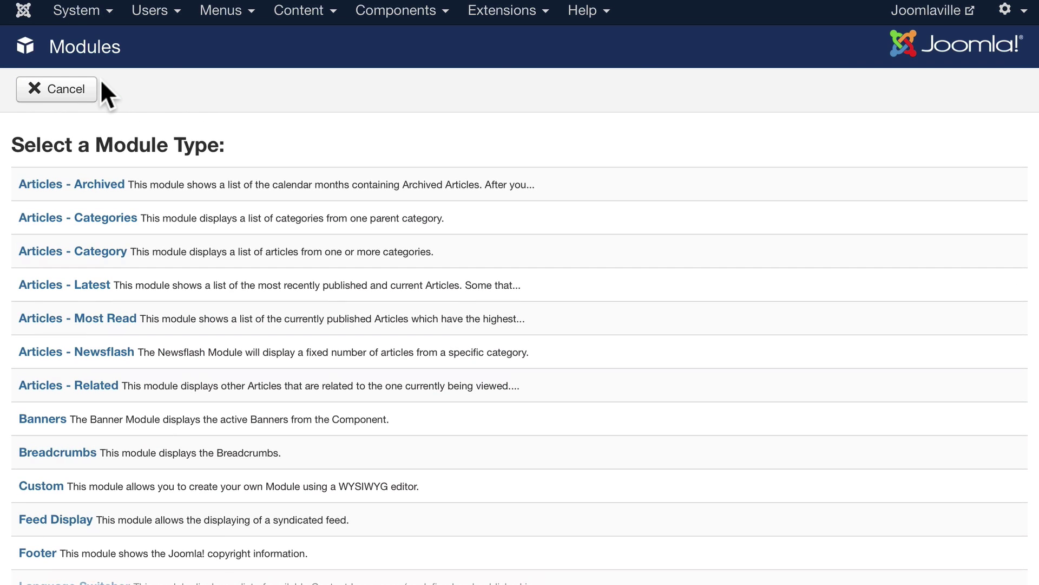
left_click(56, 319)
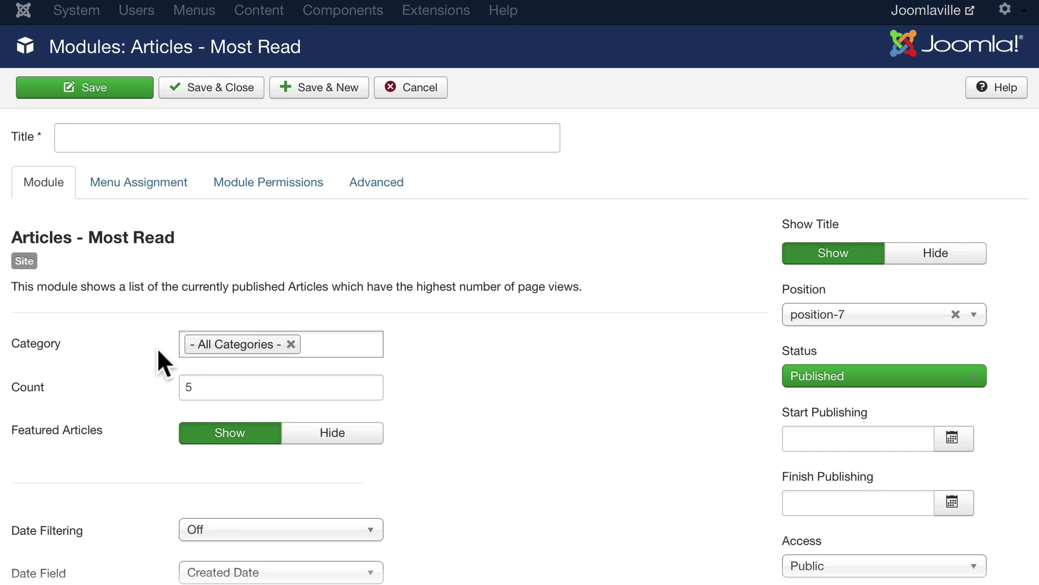
scroll(157, 348, "down", 3)
left_click(352, 351)
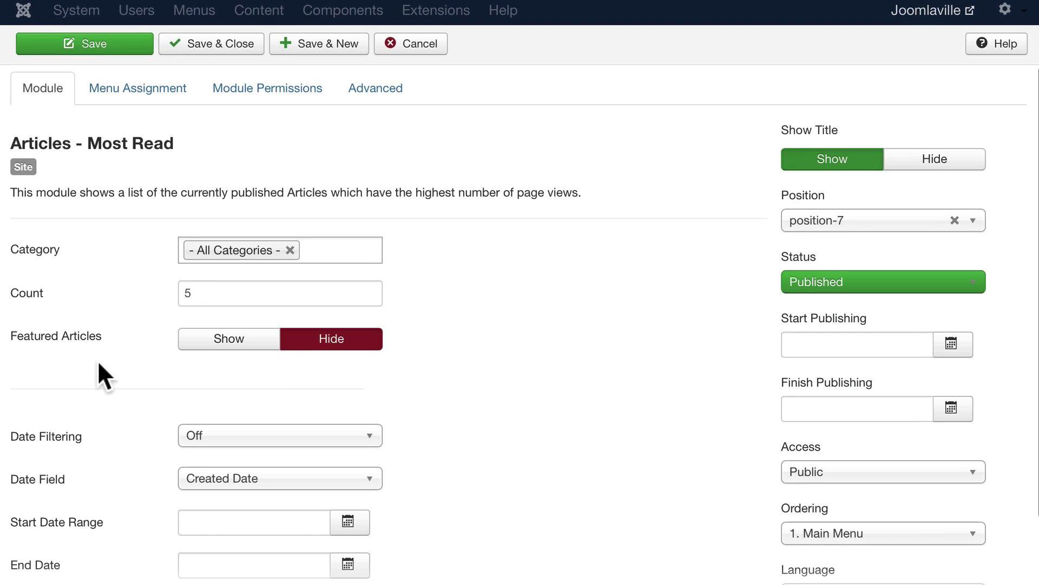
scroll(108, 211, "up", 3)
left_click(108, 142)
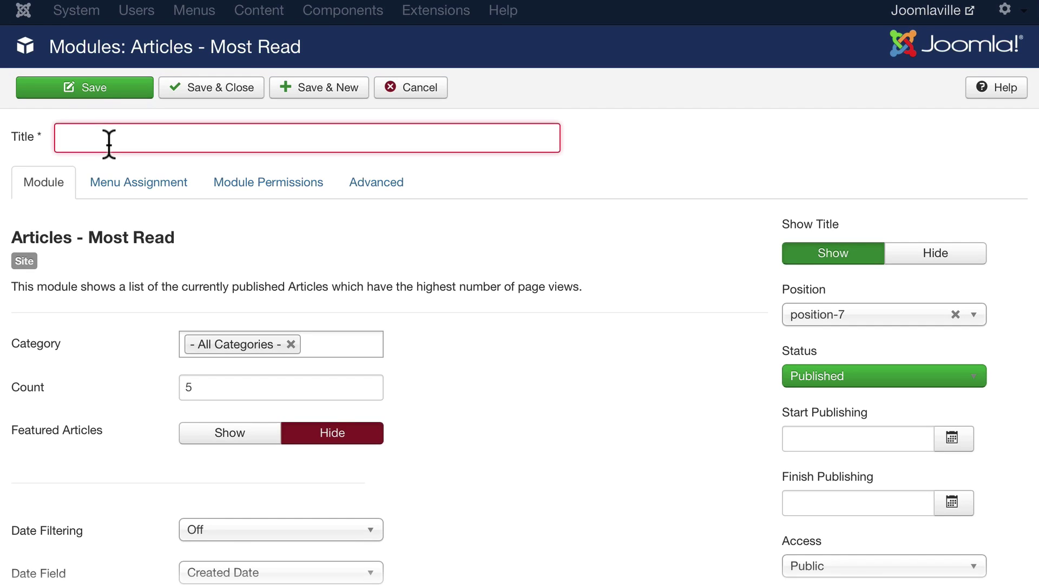
type("Most Read Ar")
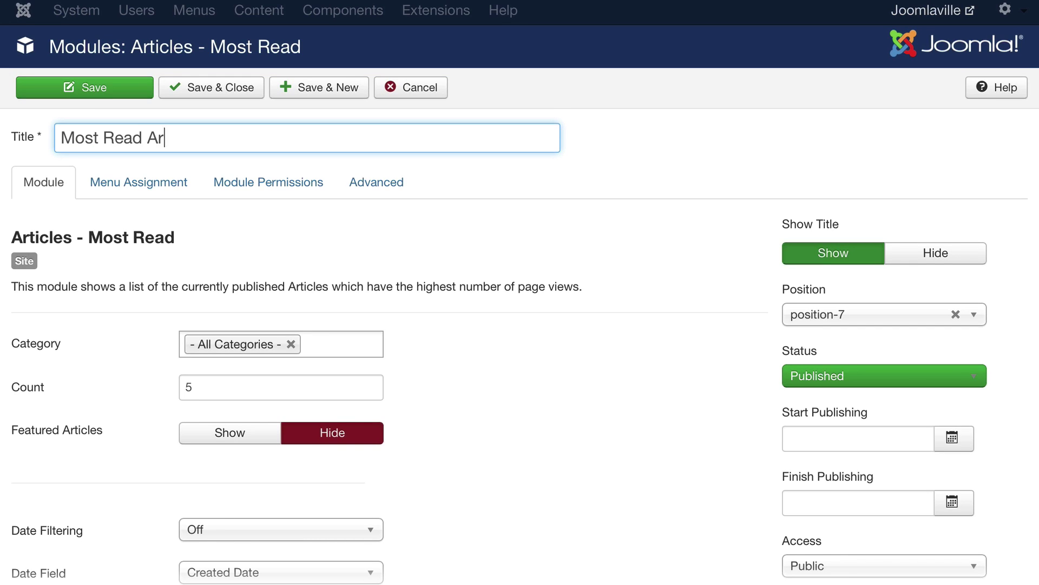
type("ticles")
Leave Date Filtering set to Off and save the Most Read Articles module.
scroll(681, 343, "down", 2)
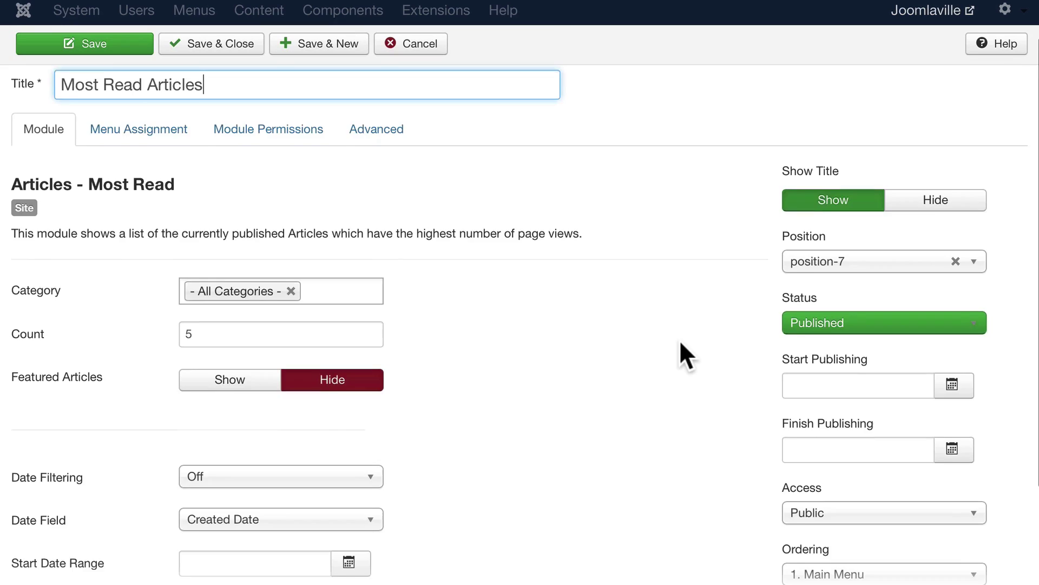
scroll(680, 339, "down", 5)
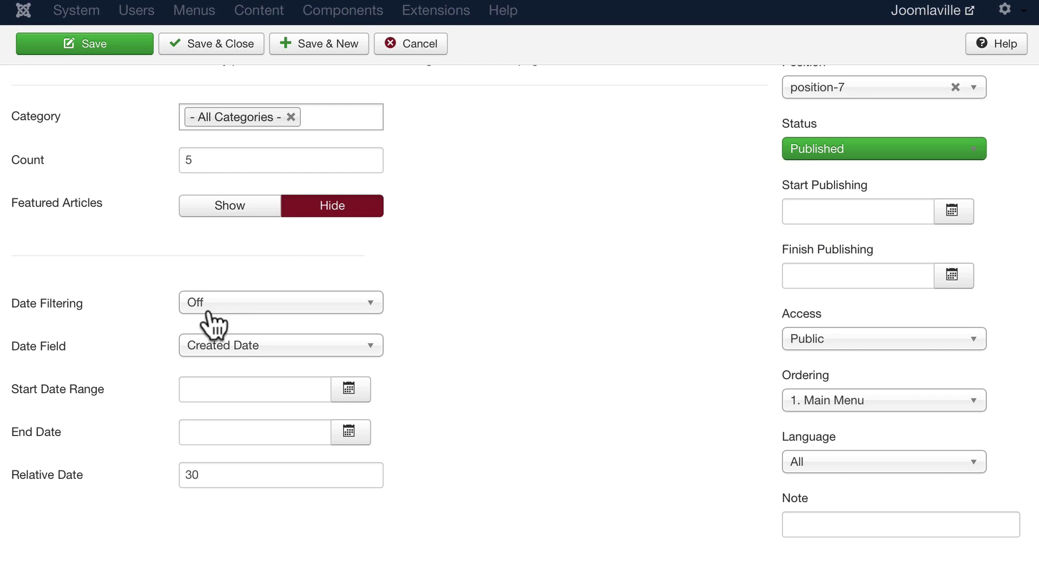
left_click(225, 305)
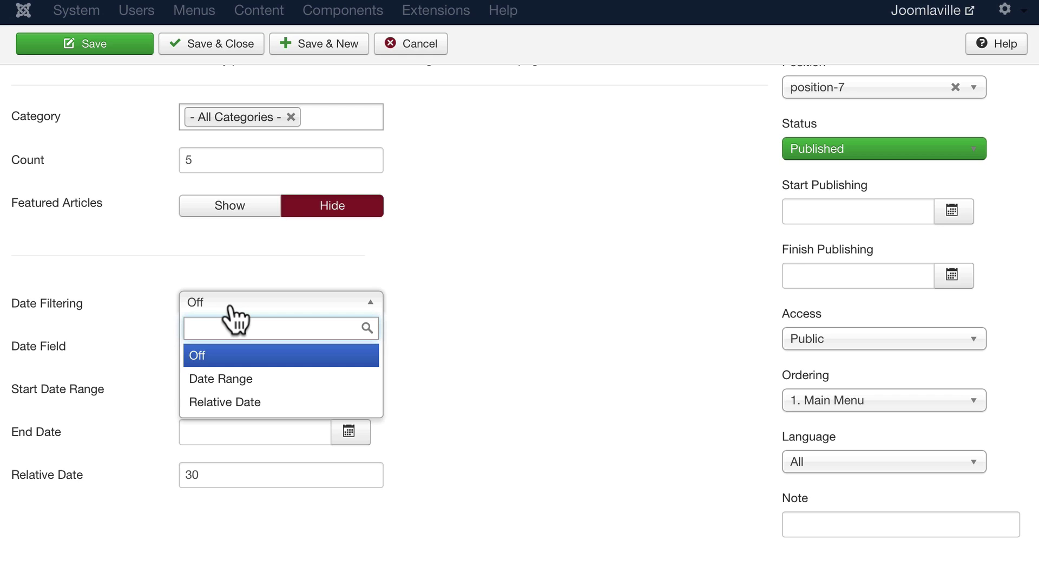
left_click(238, 402)
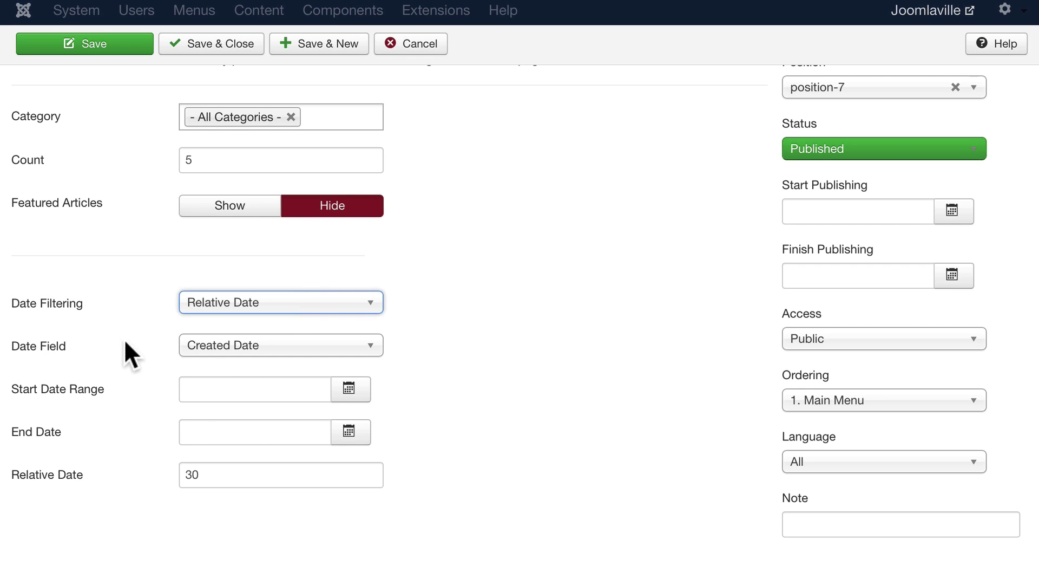
left_click(241, 345)
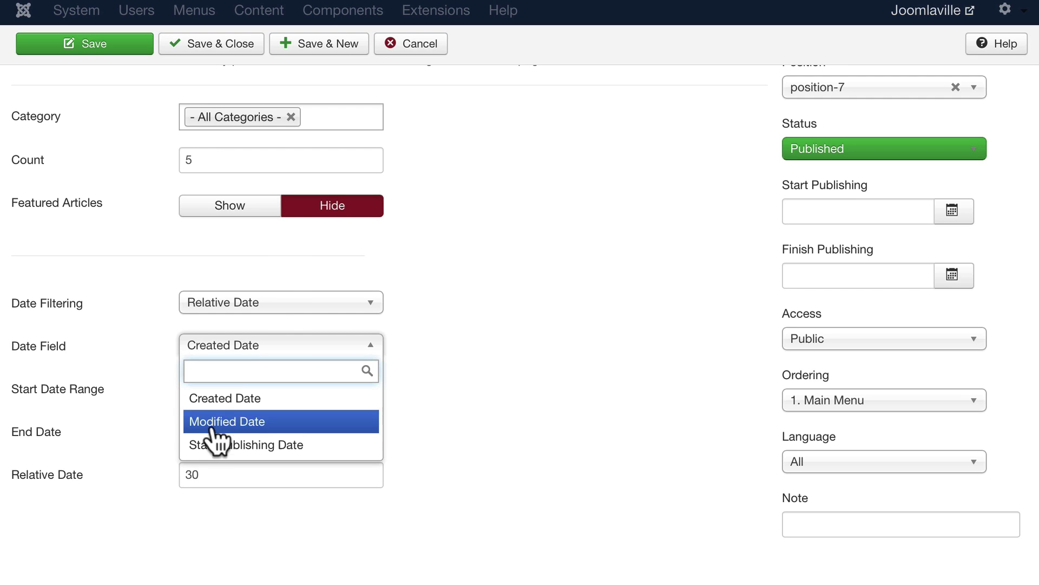
left_click(274, 445)
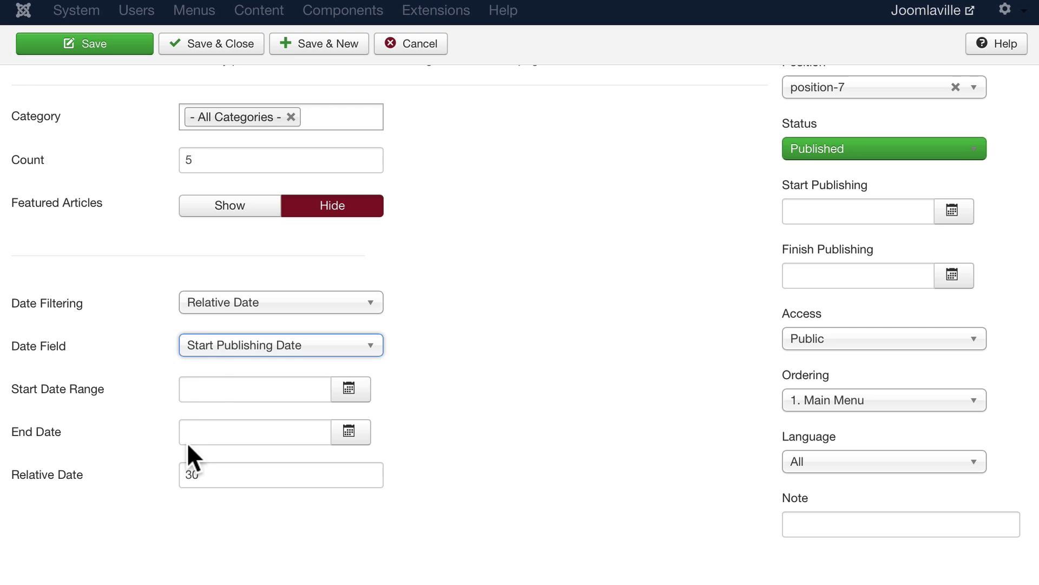
left_click(222, 302)
left_click(208, 357)
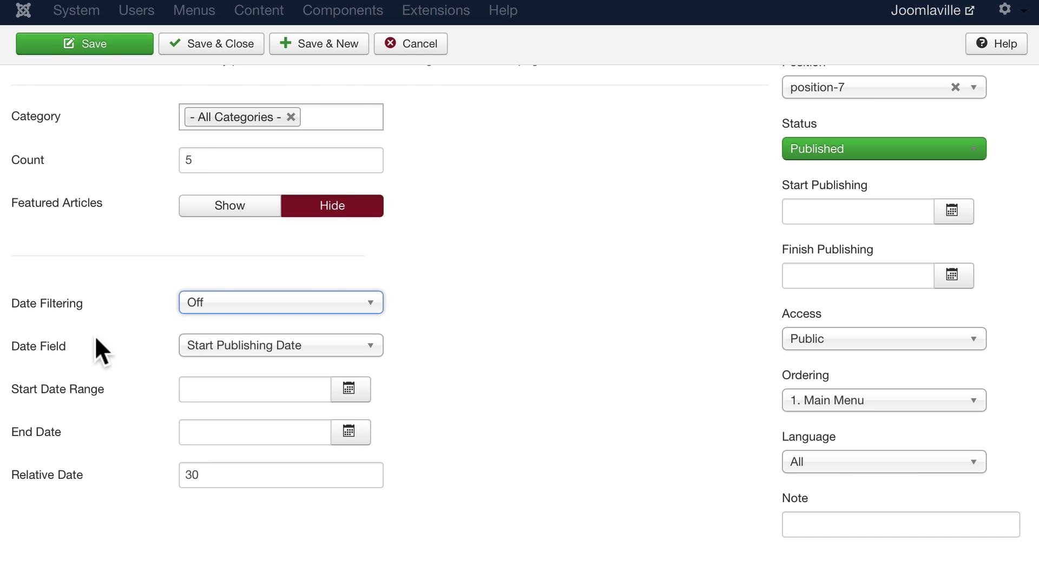
scroll(96, 336, "up", 5)
left_click(232, 89)
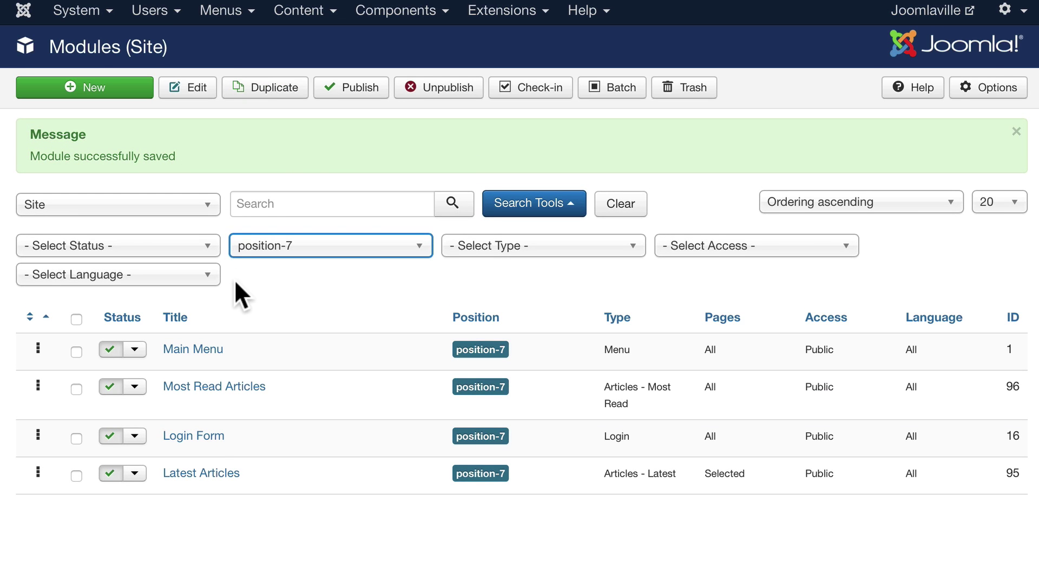
View the front-end Airport page's sidebar, which shows a five-item Most Read Articles list.
left_click(278, 2)
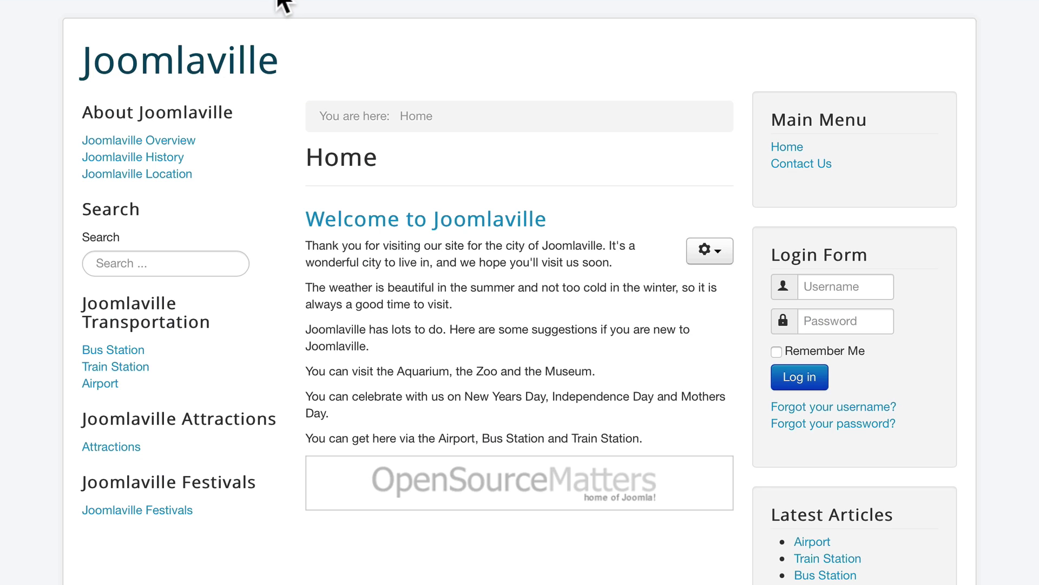
left_click(790, 149)
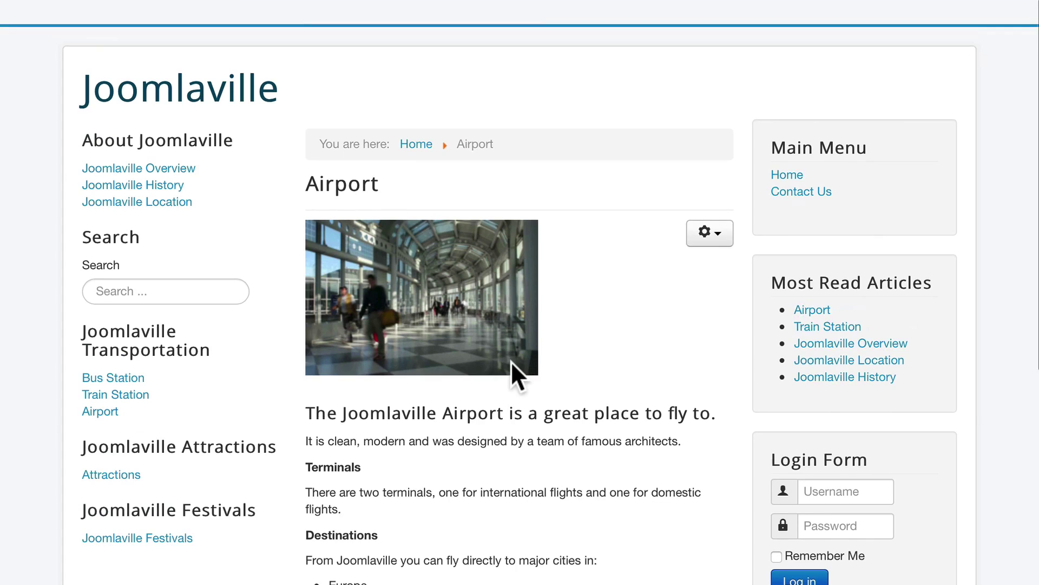
scroll(511, 362, "down", 1)
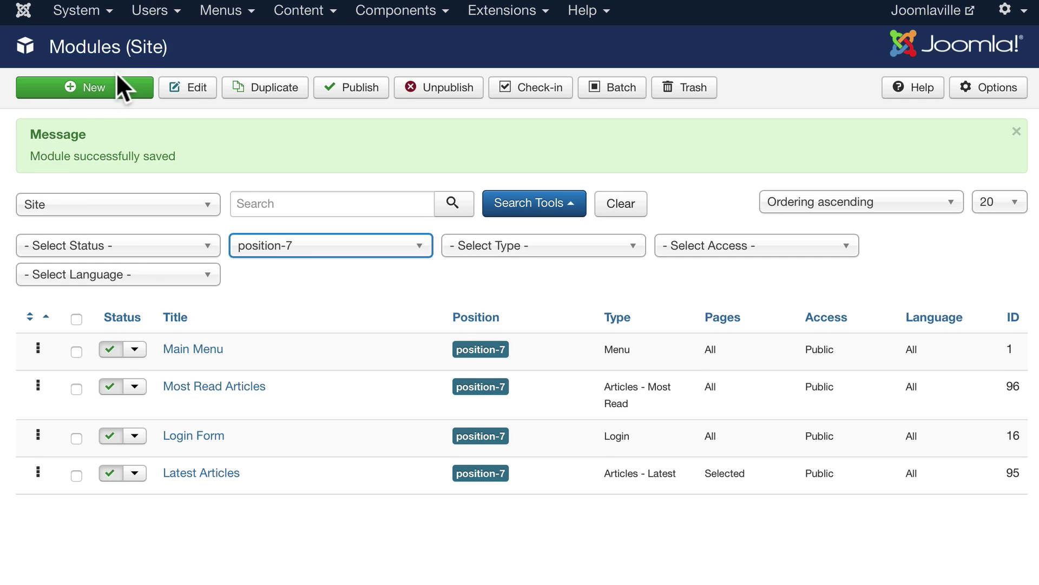
Start a new site module of the Custom type.
left_click(96, 87)
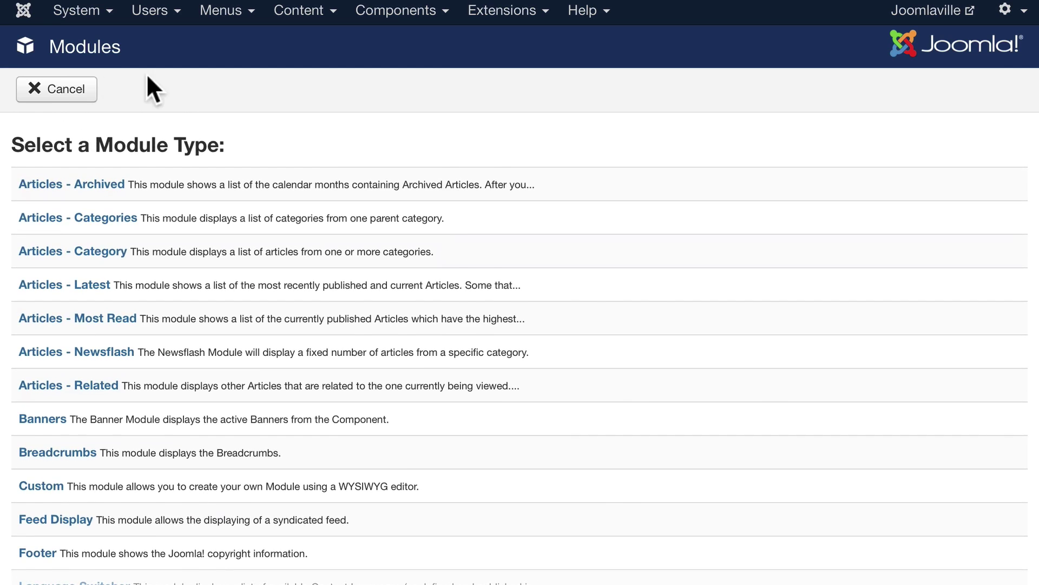
scroll(483, 255, "down", 5)
scroll(483, 253, "down", 1)
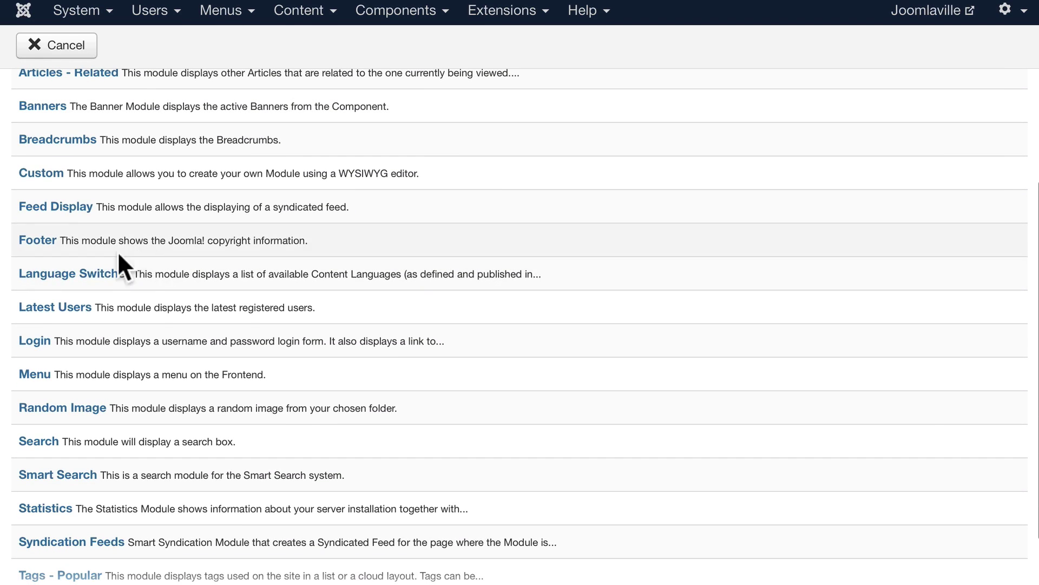
left_click(55, 173)
Title it 'Welcome to Joomlaville' with body text 'Welcome to our site! Thanks for stopping by.'.
left_click(99, 132)
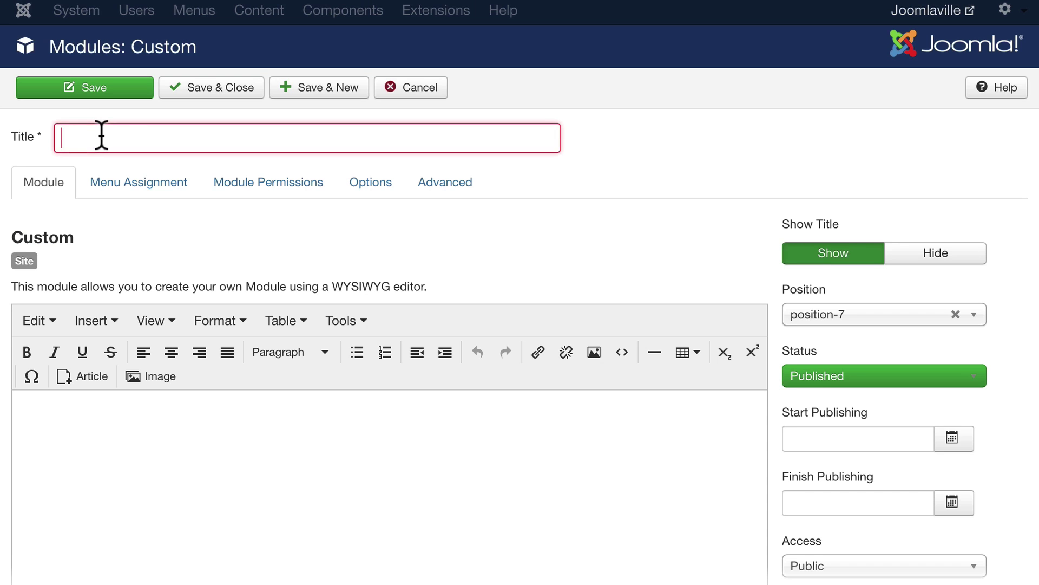
type("Welcome")
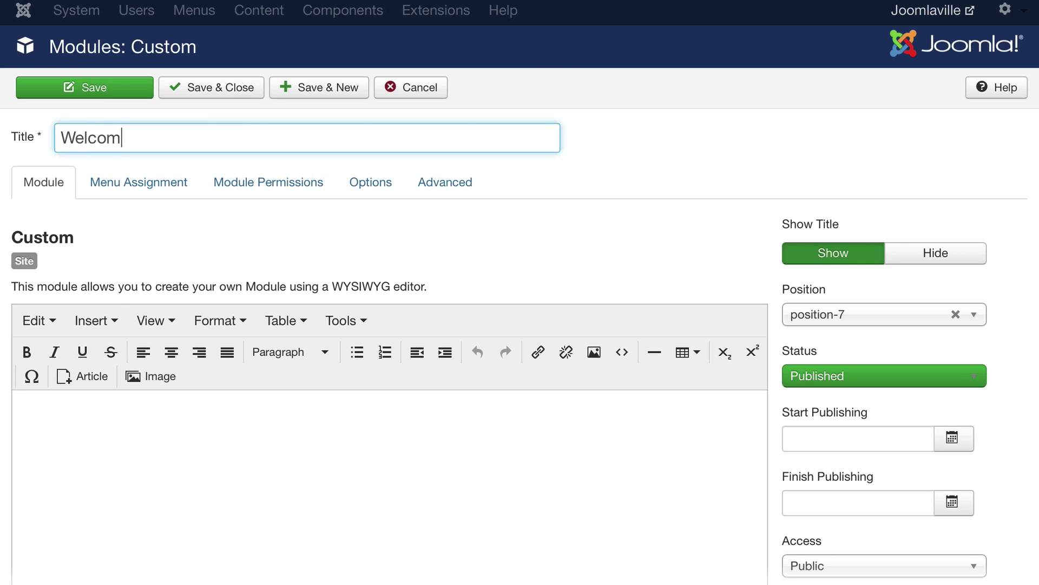
key("Tab")
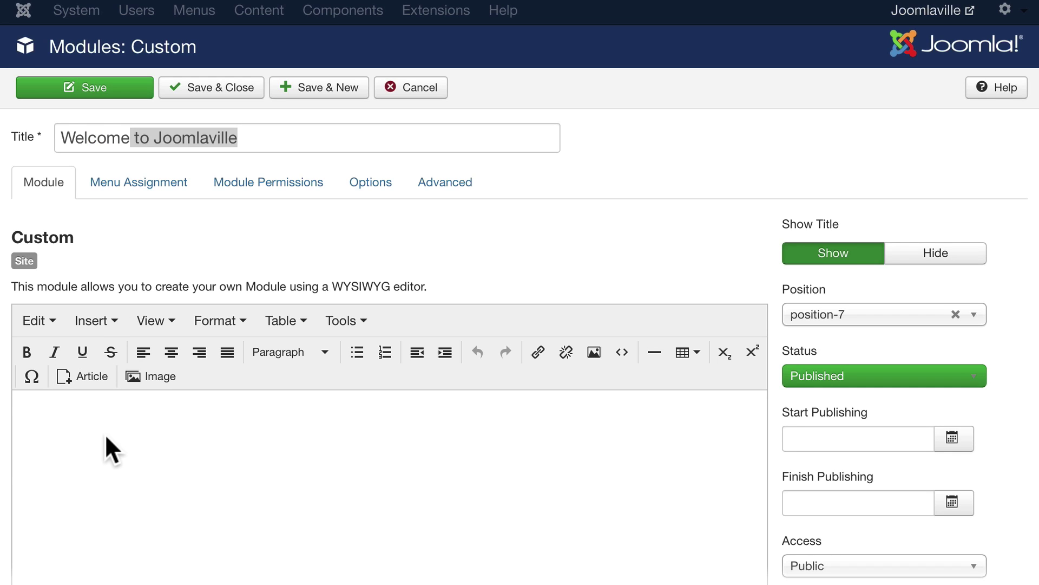
type("Welcome to our site! ")
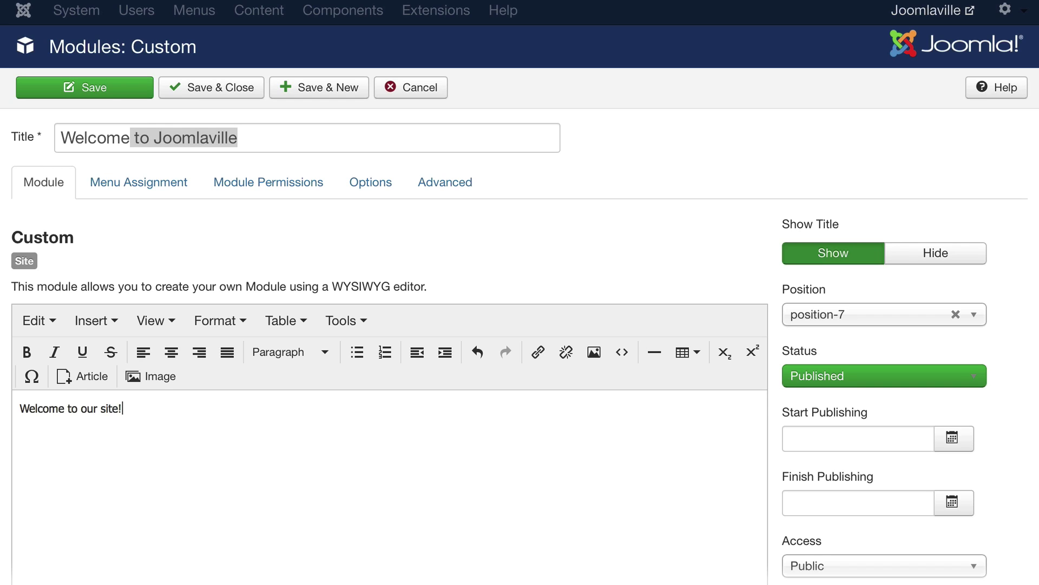
type("Thanks for stopping by")
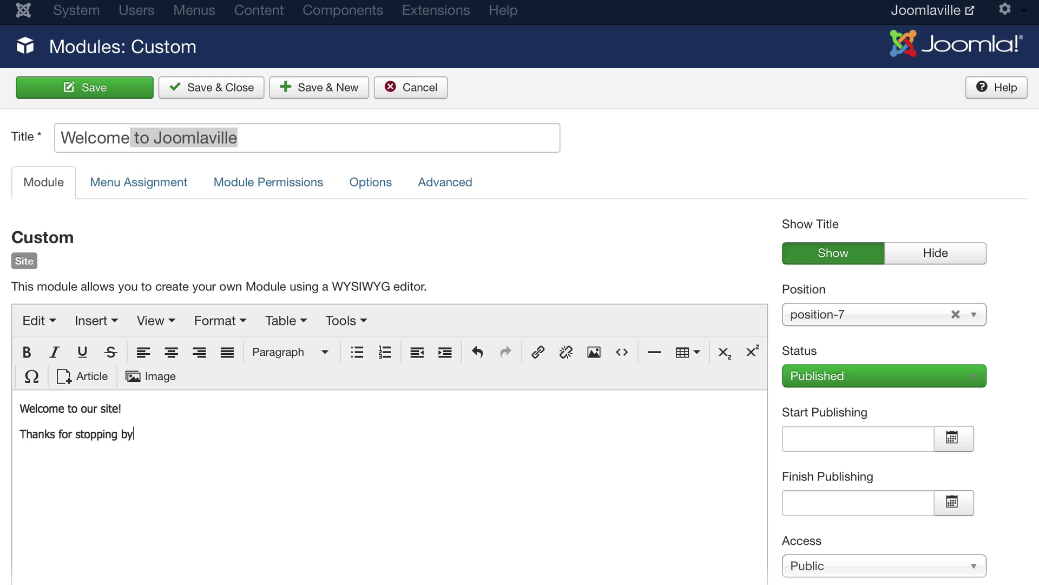
type(".")
Set Menu Assignment to 'Only on the pages selected' with just Home ticked, then save and close.
left_click(149, 182)
left_click(221, 228)
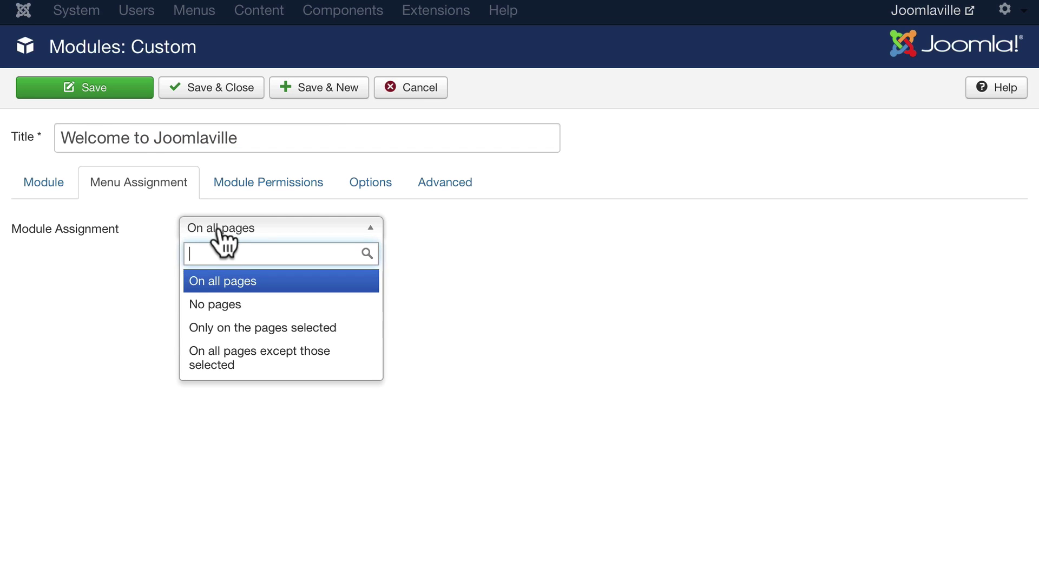
left_click(218, 327)
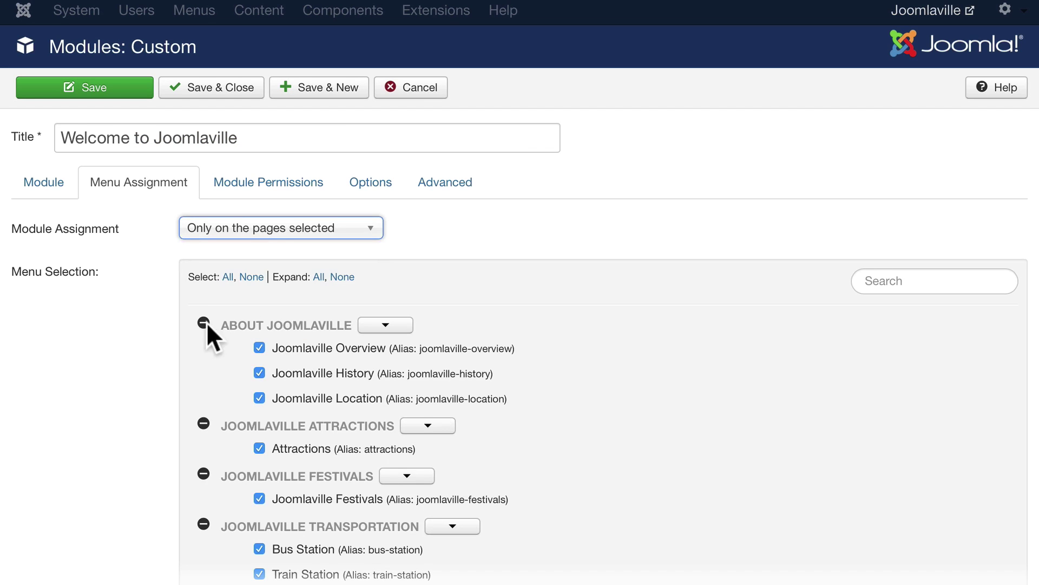
left_click(251, 277)
scroll(252, 333, "down", 3)
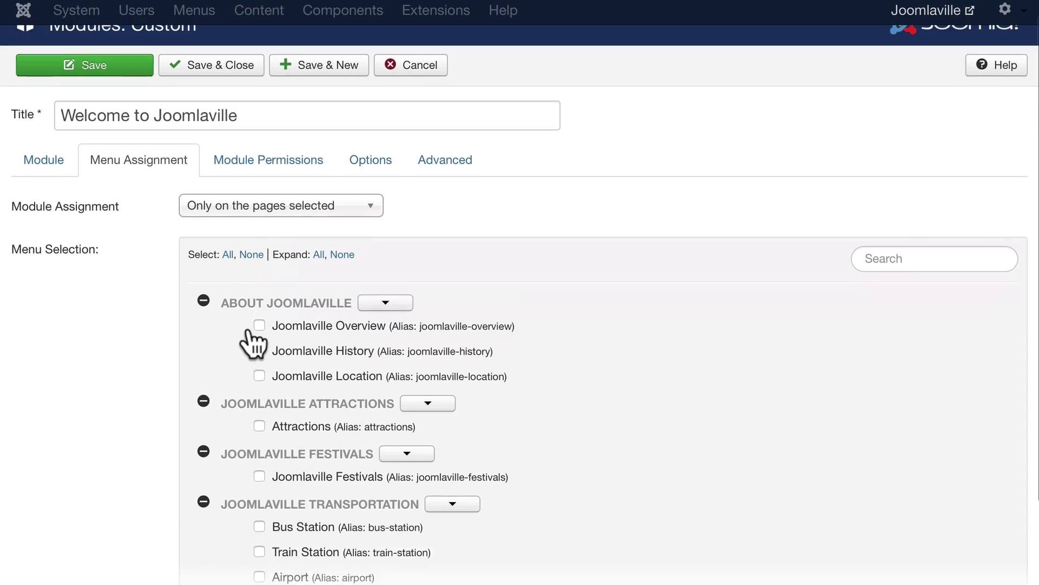
left_click(259, 482)
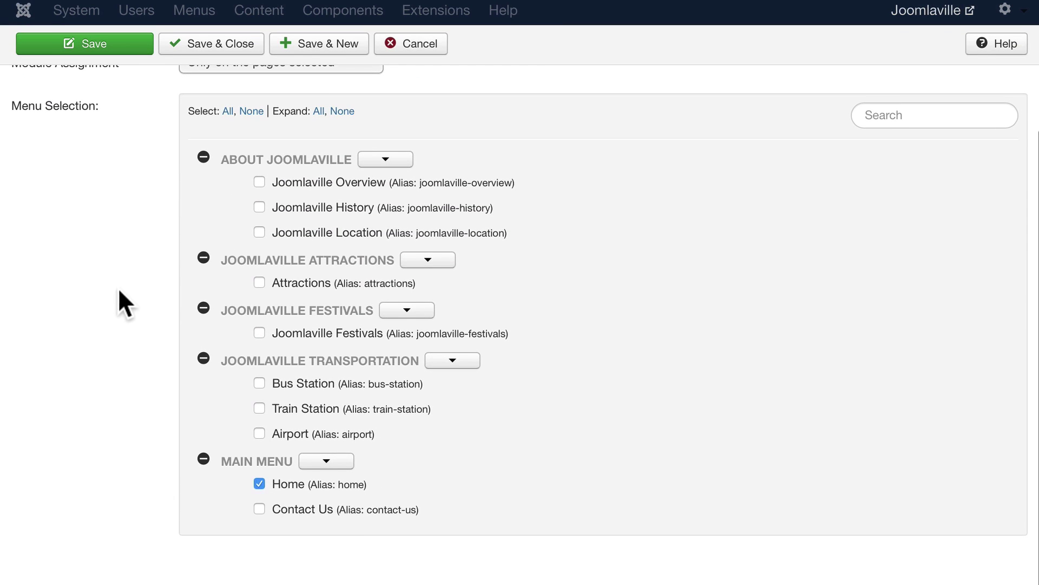
scroll(115, 287, "up", 3)
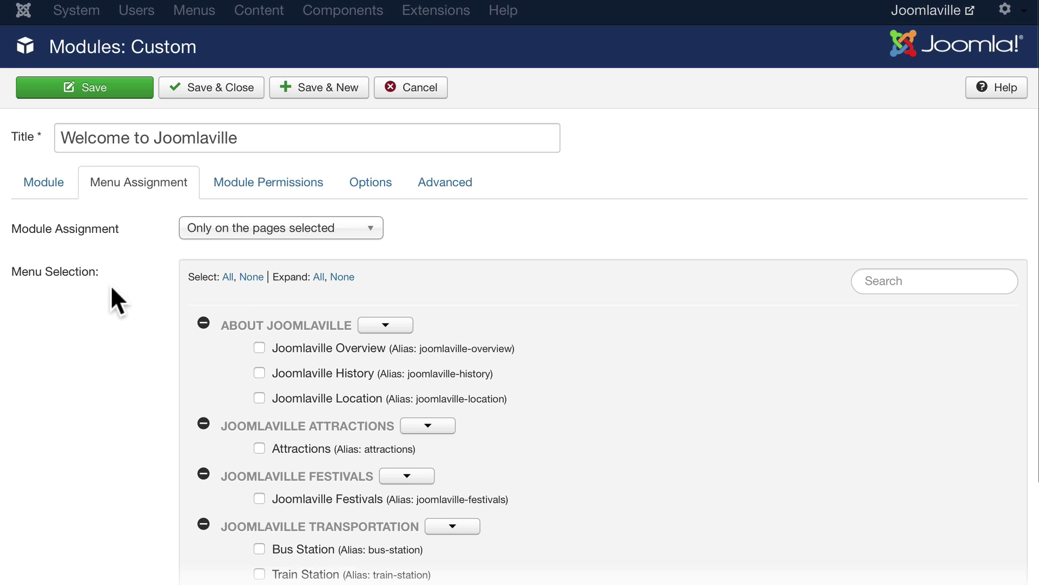
left_click(216, 87)
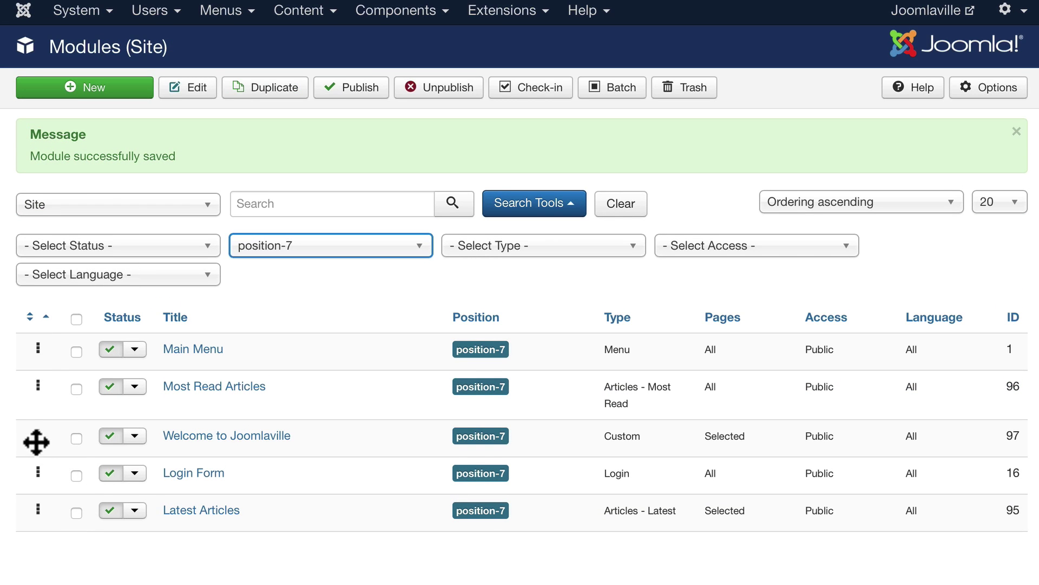
Drag Welcome to Joomlaville to the top of position-7, then confirm it's absent from Contact Us.
left_click_drag(34, 436, 37, 325)
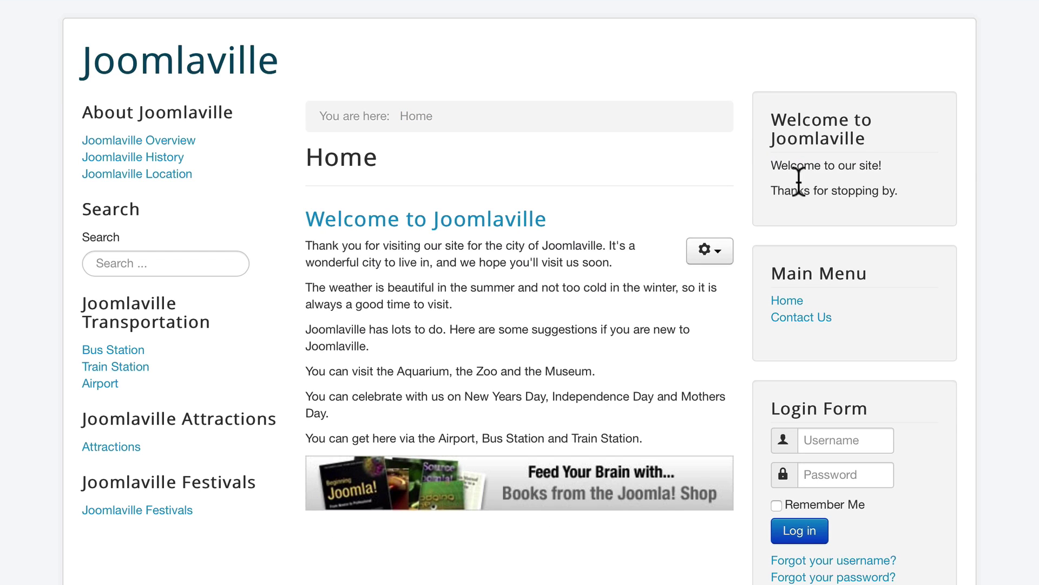
left_click(796, 324)
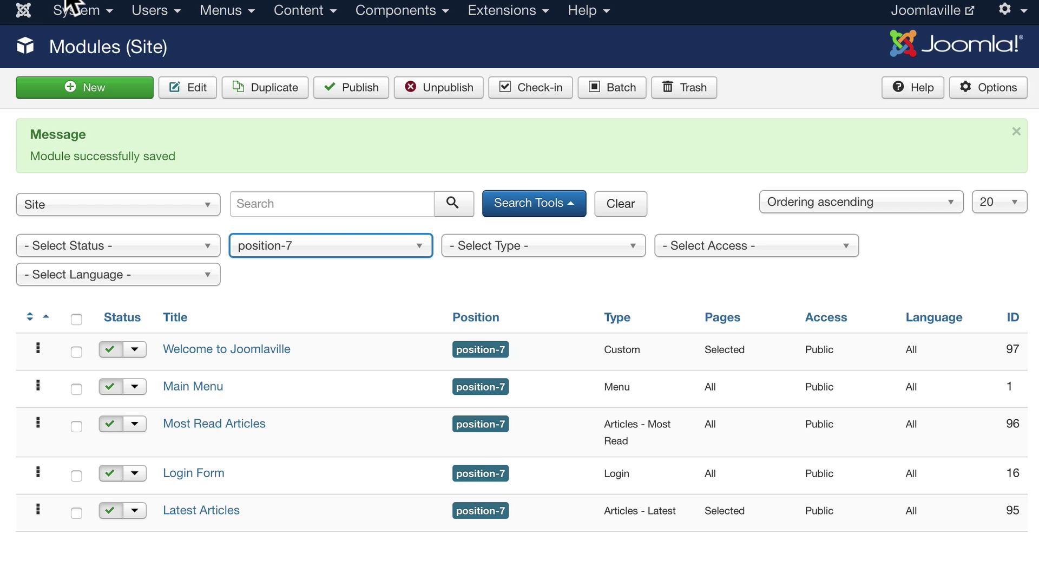
left_click(78, 3)
Change Welcome to Joomlaville's Access level to Guest and save it.
left_click(230, 351)
scroll(512, 339, "down", 4)
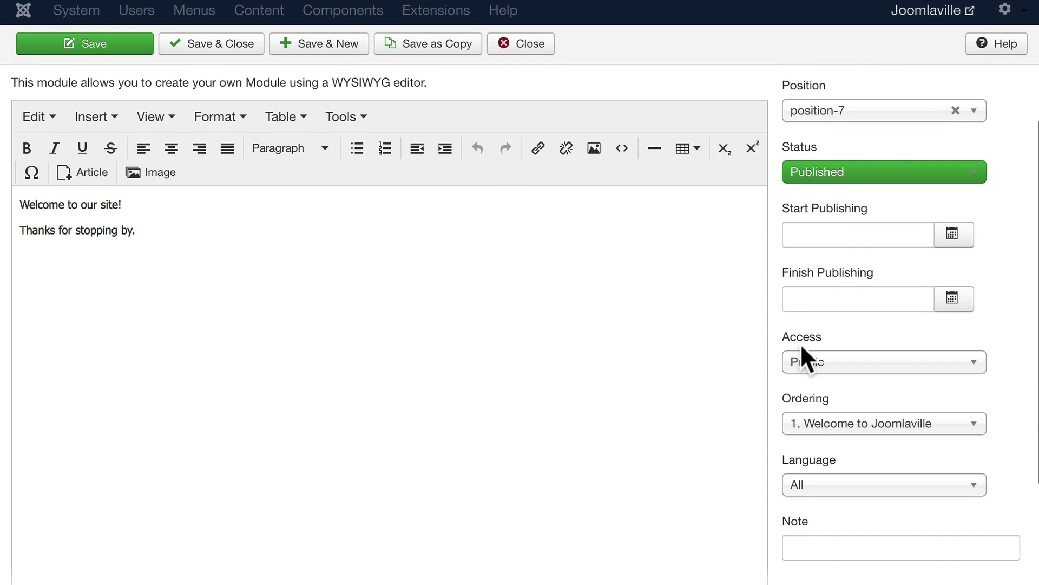
left_click(839, 371)
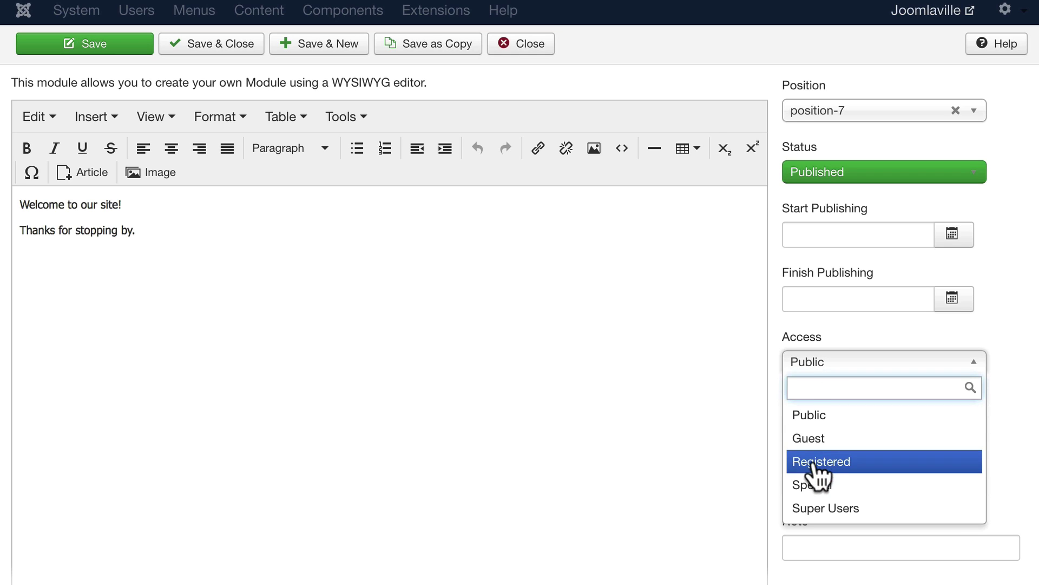
left_click(811, 438)
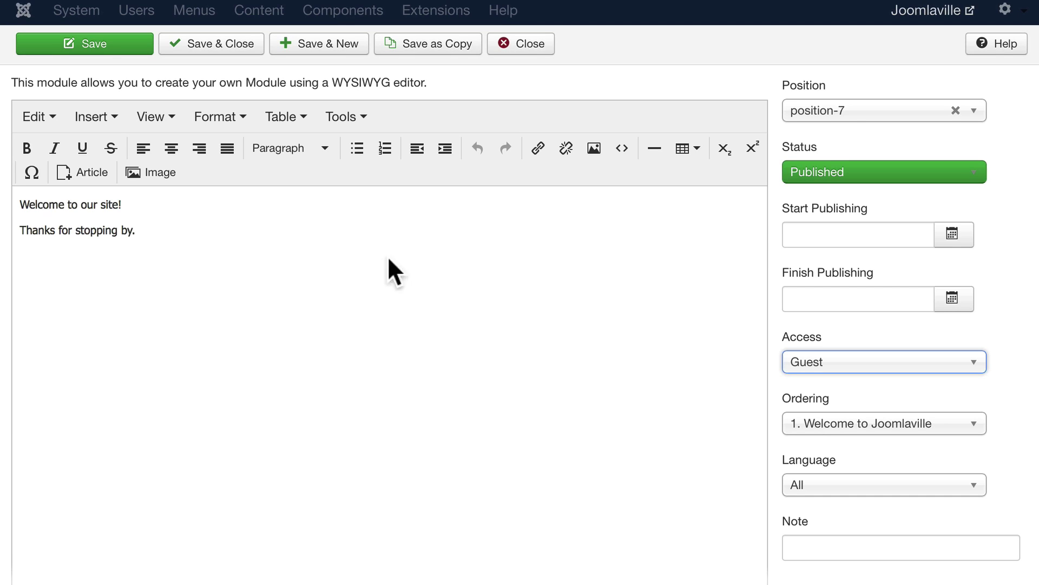
left_click(218, 43)
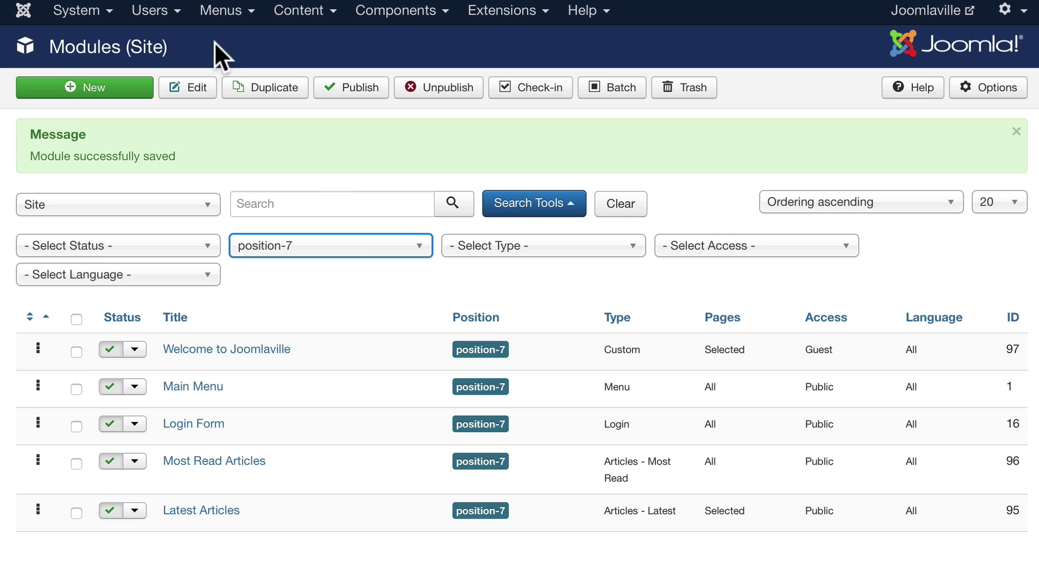
Log in on the front-end Home page with the administrator account and confirm the welcome module is hidden.
left_click(302, 5)
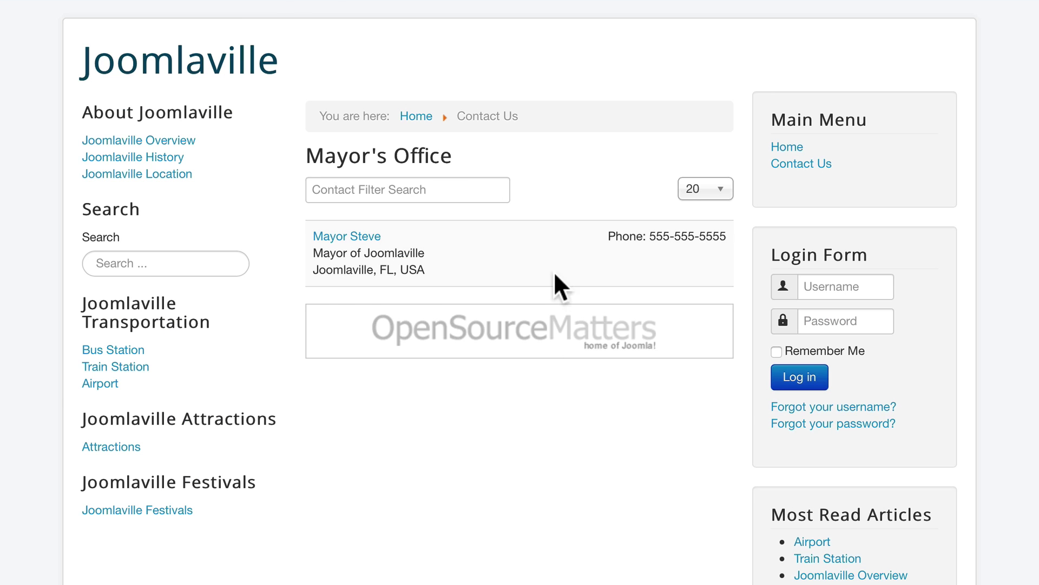
left_click(789, 148)
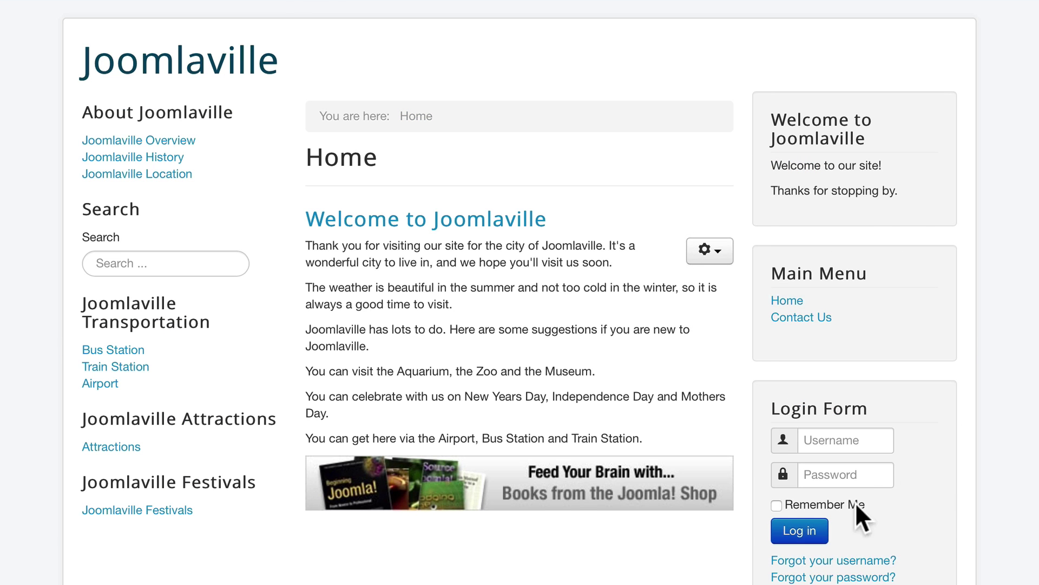
left_click(821, 443)
type("admin")
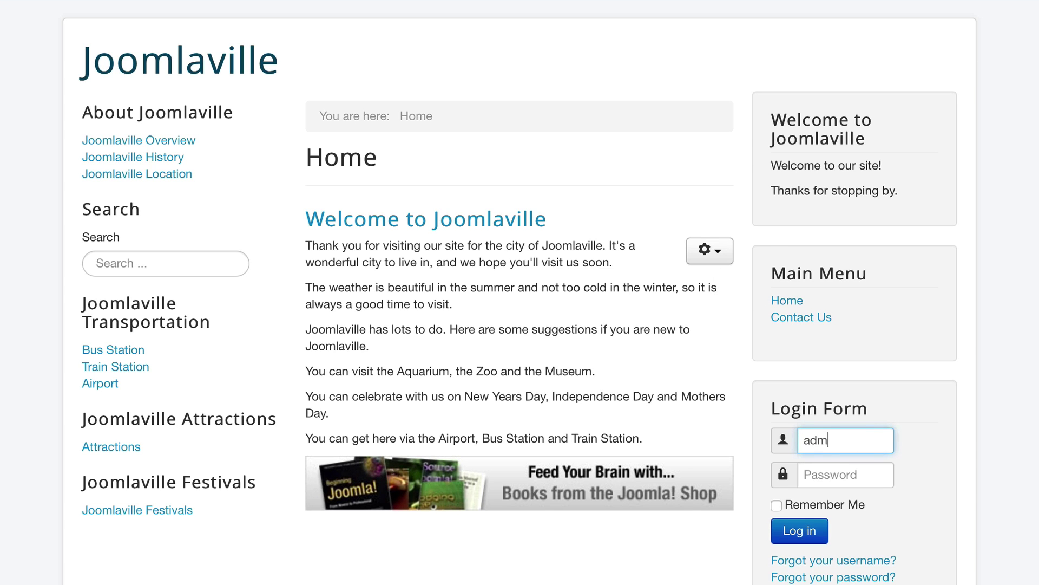
key("Tab")
type("p")
key("Return")
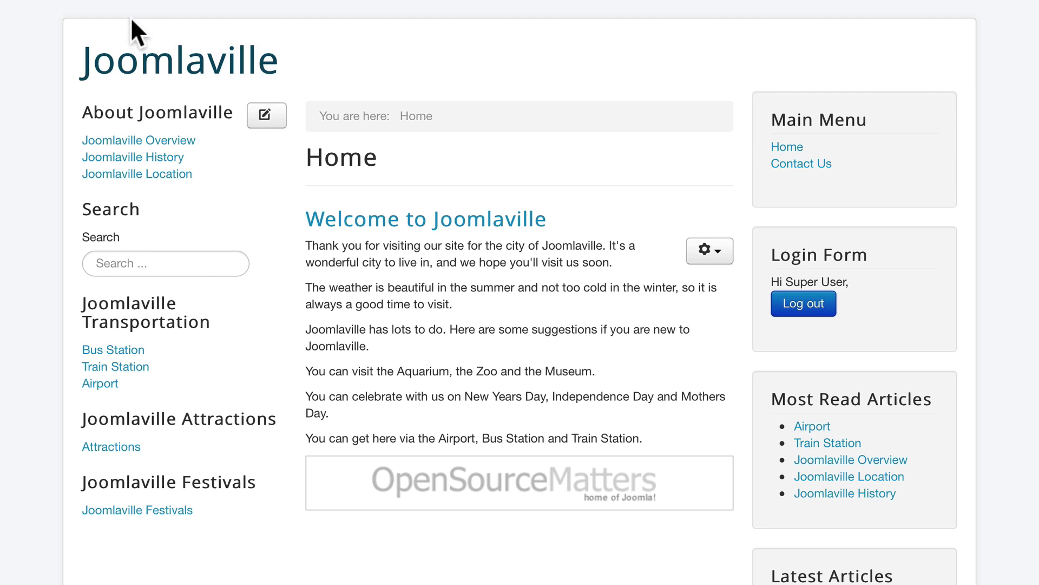
left_click(130, 2)
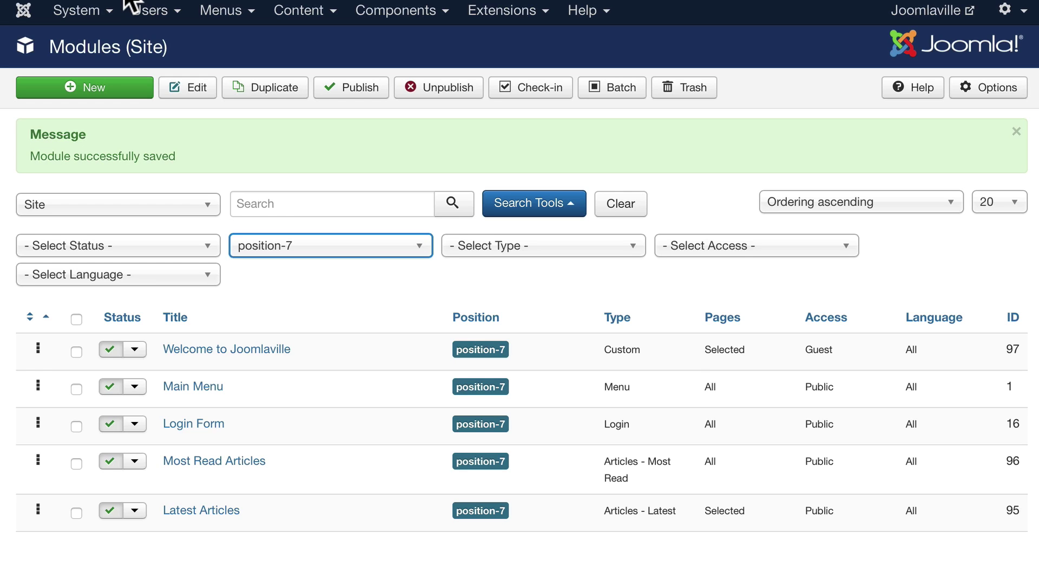